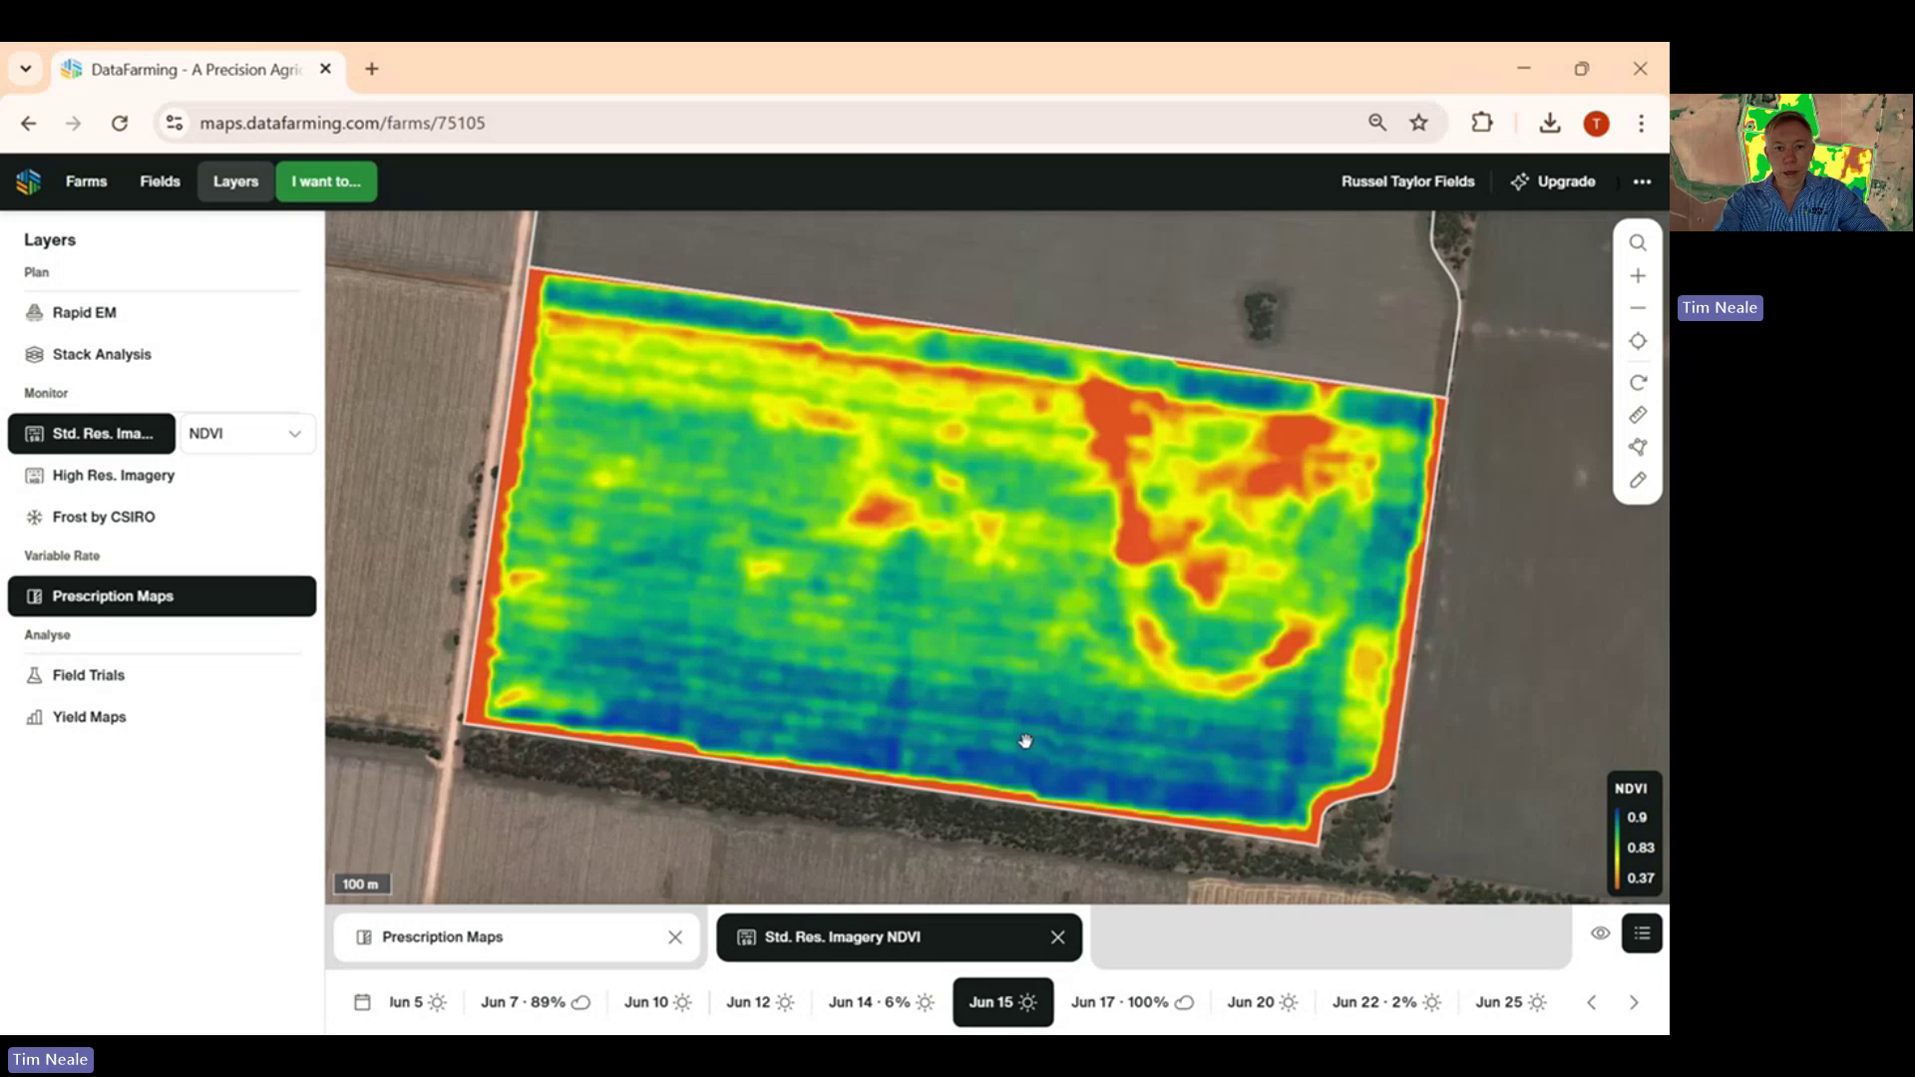
- View the Jun 15 standard-resolution imagery of the field as NDRE and finally as PCD
click(206, 431)
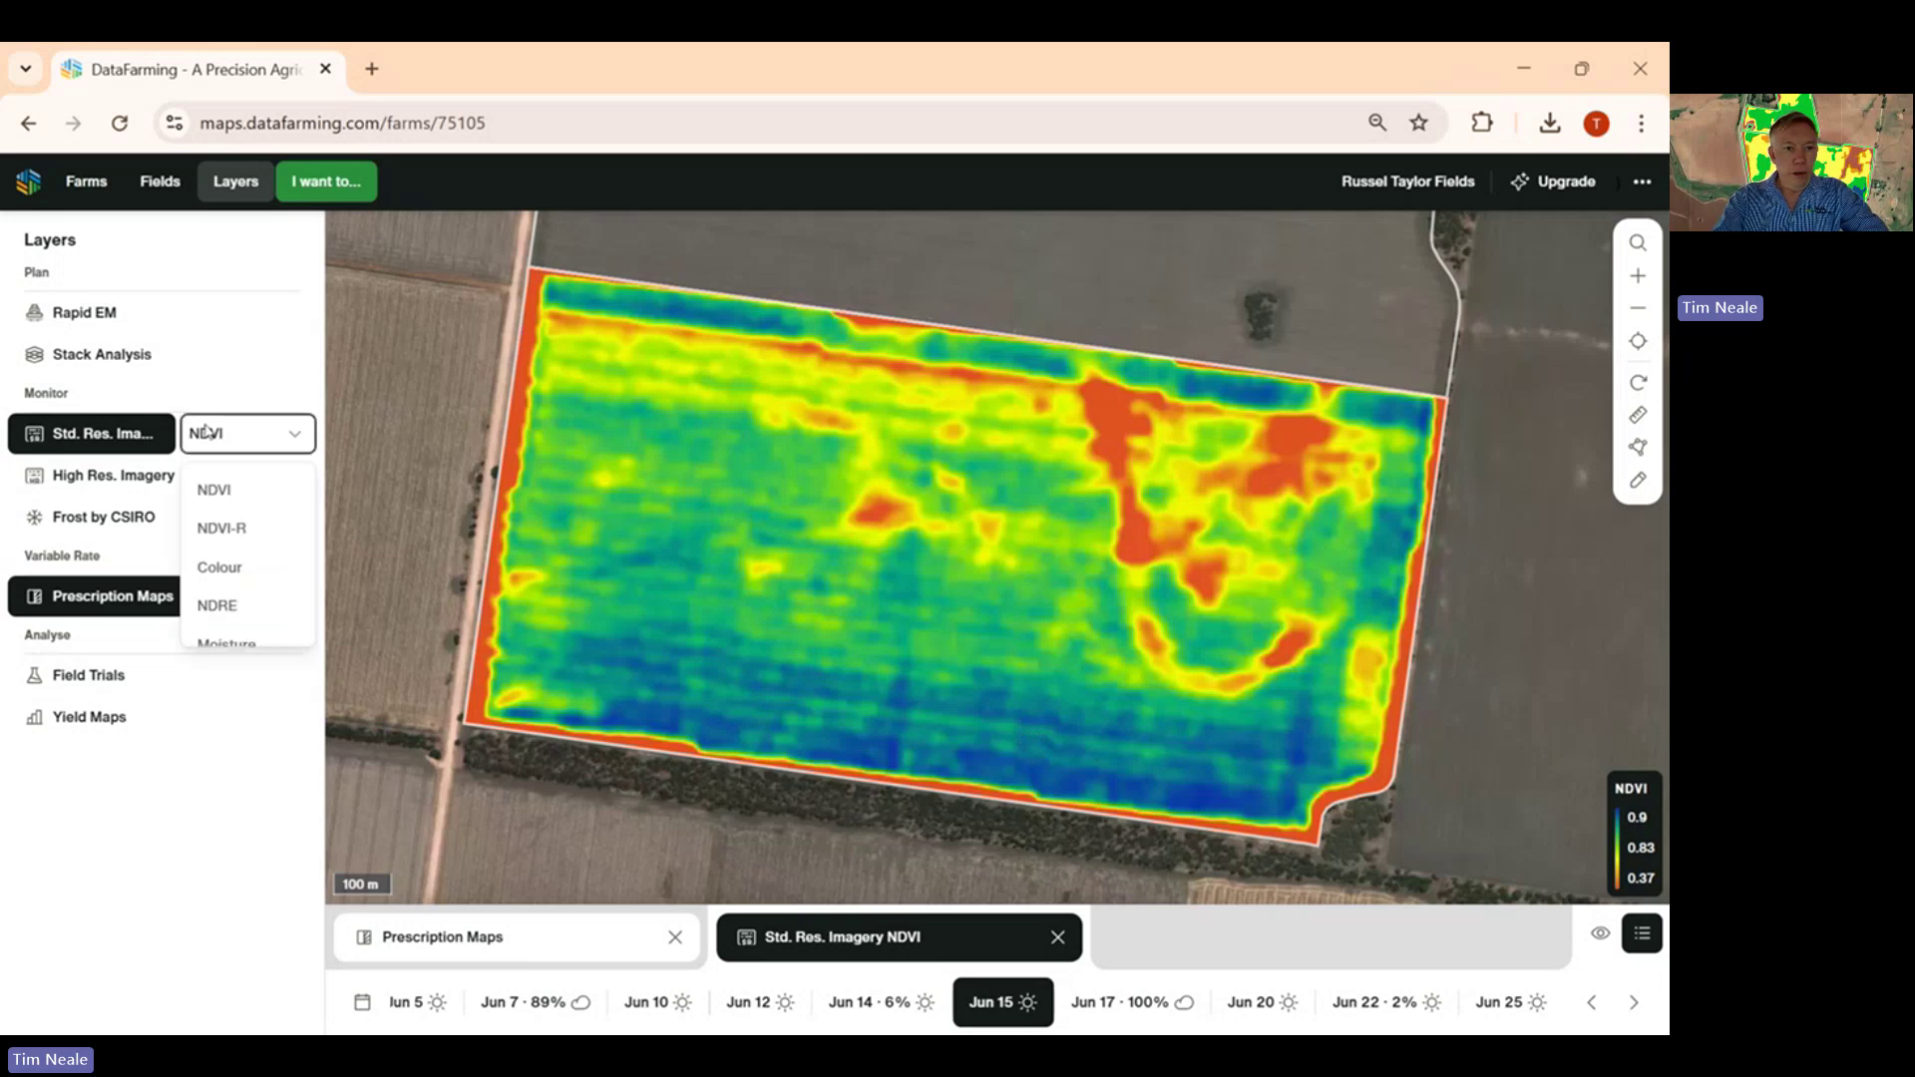
click(229, 601)
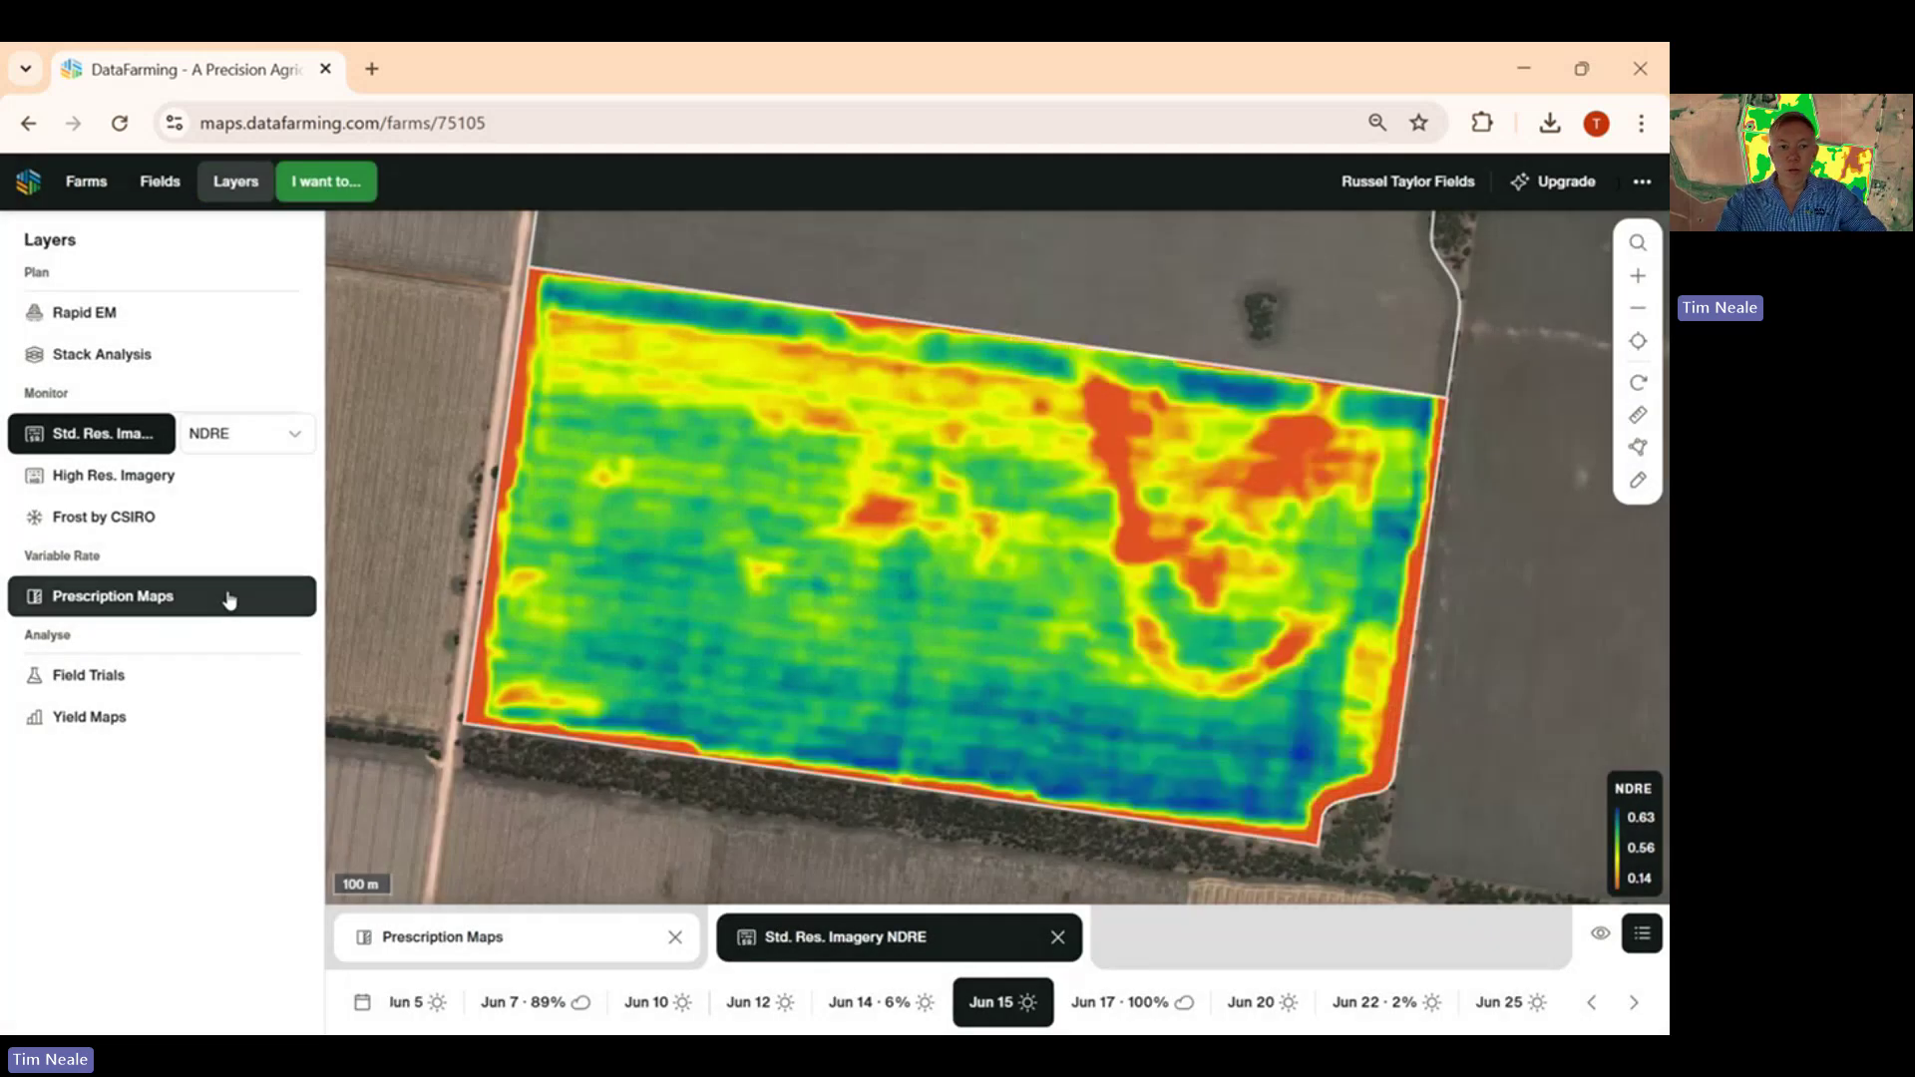
click(247, 433)
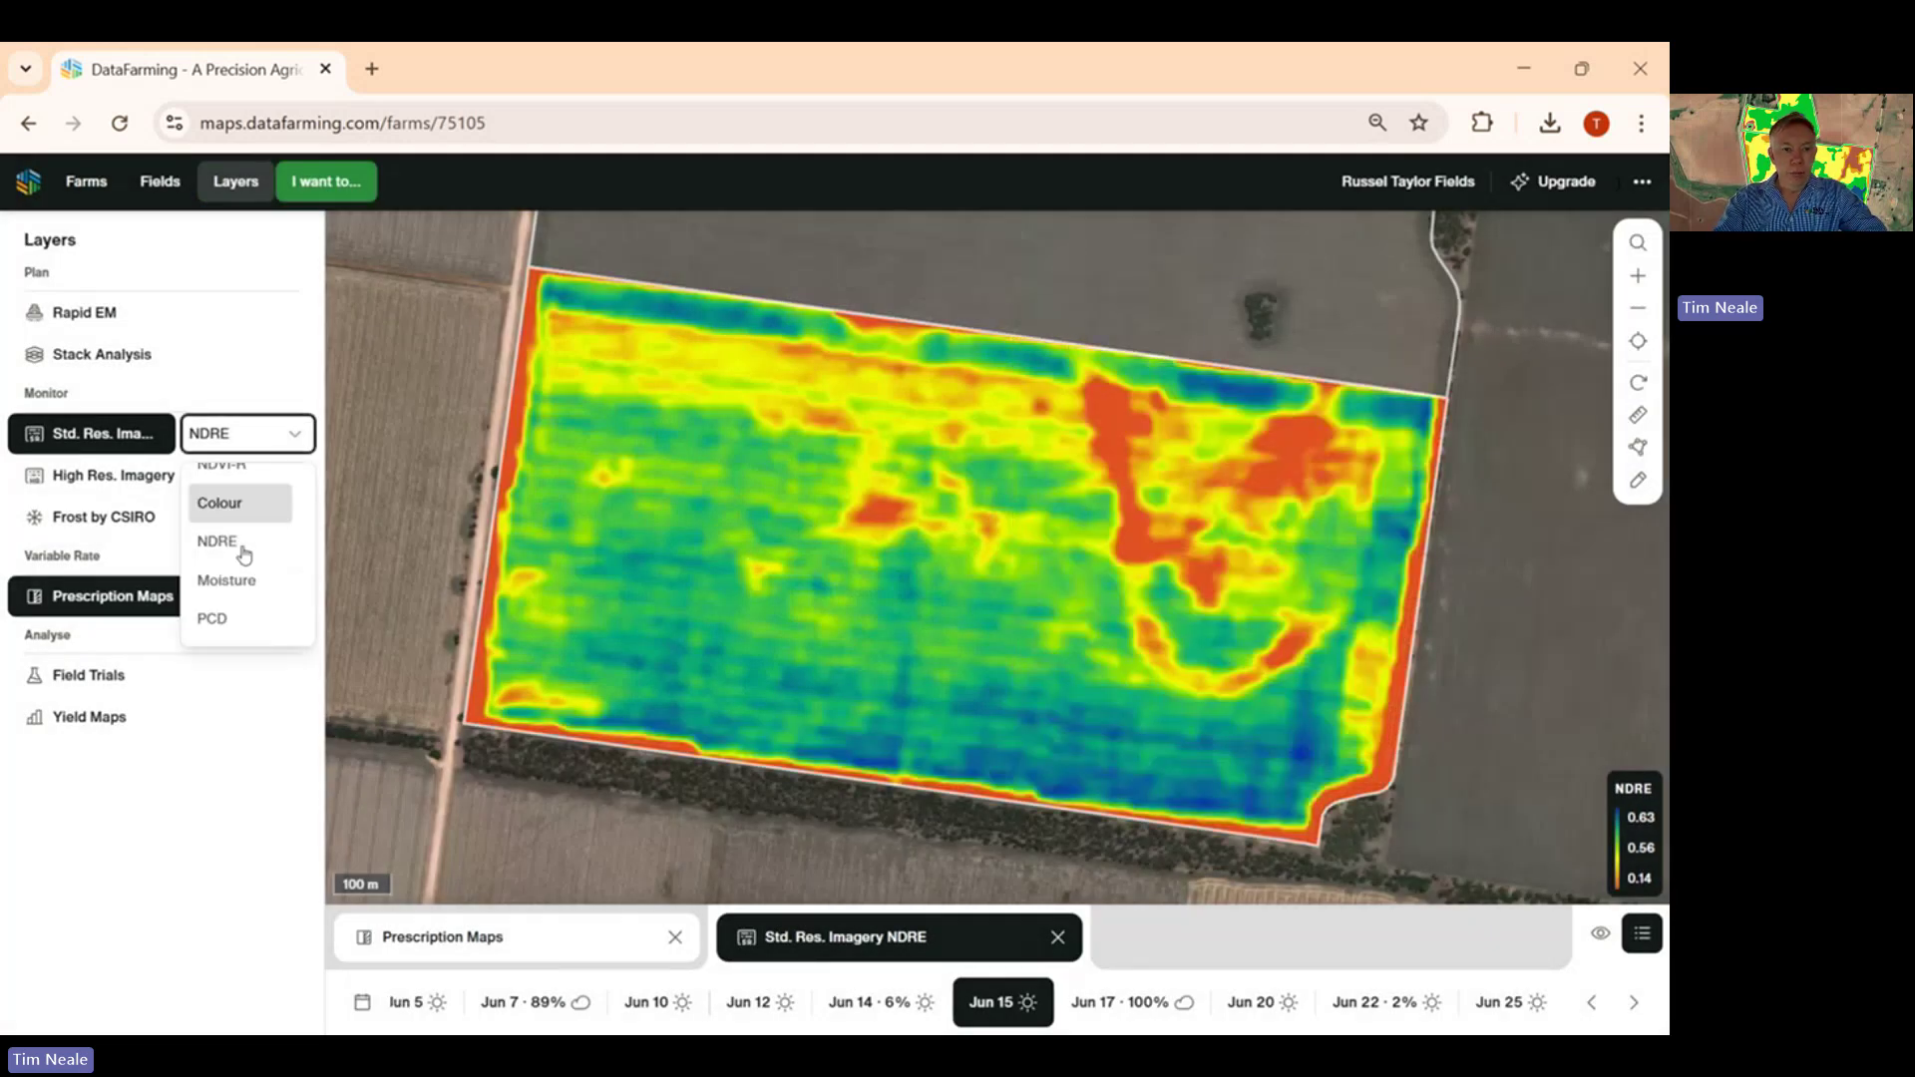
click(214, 620)
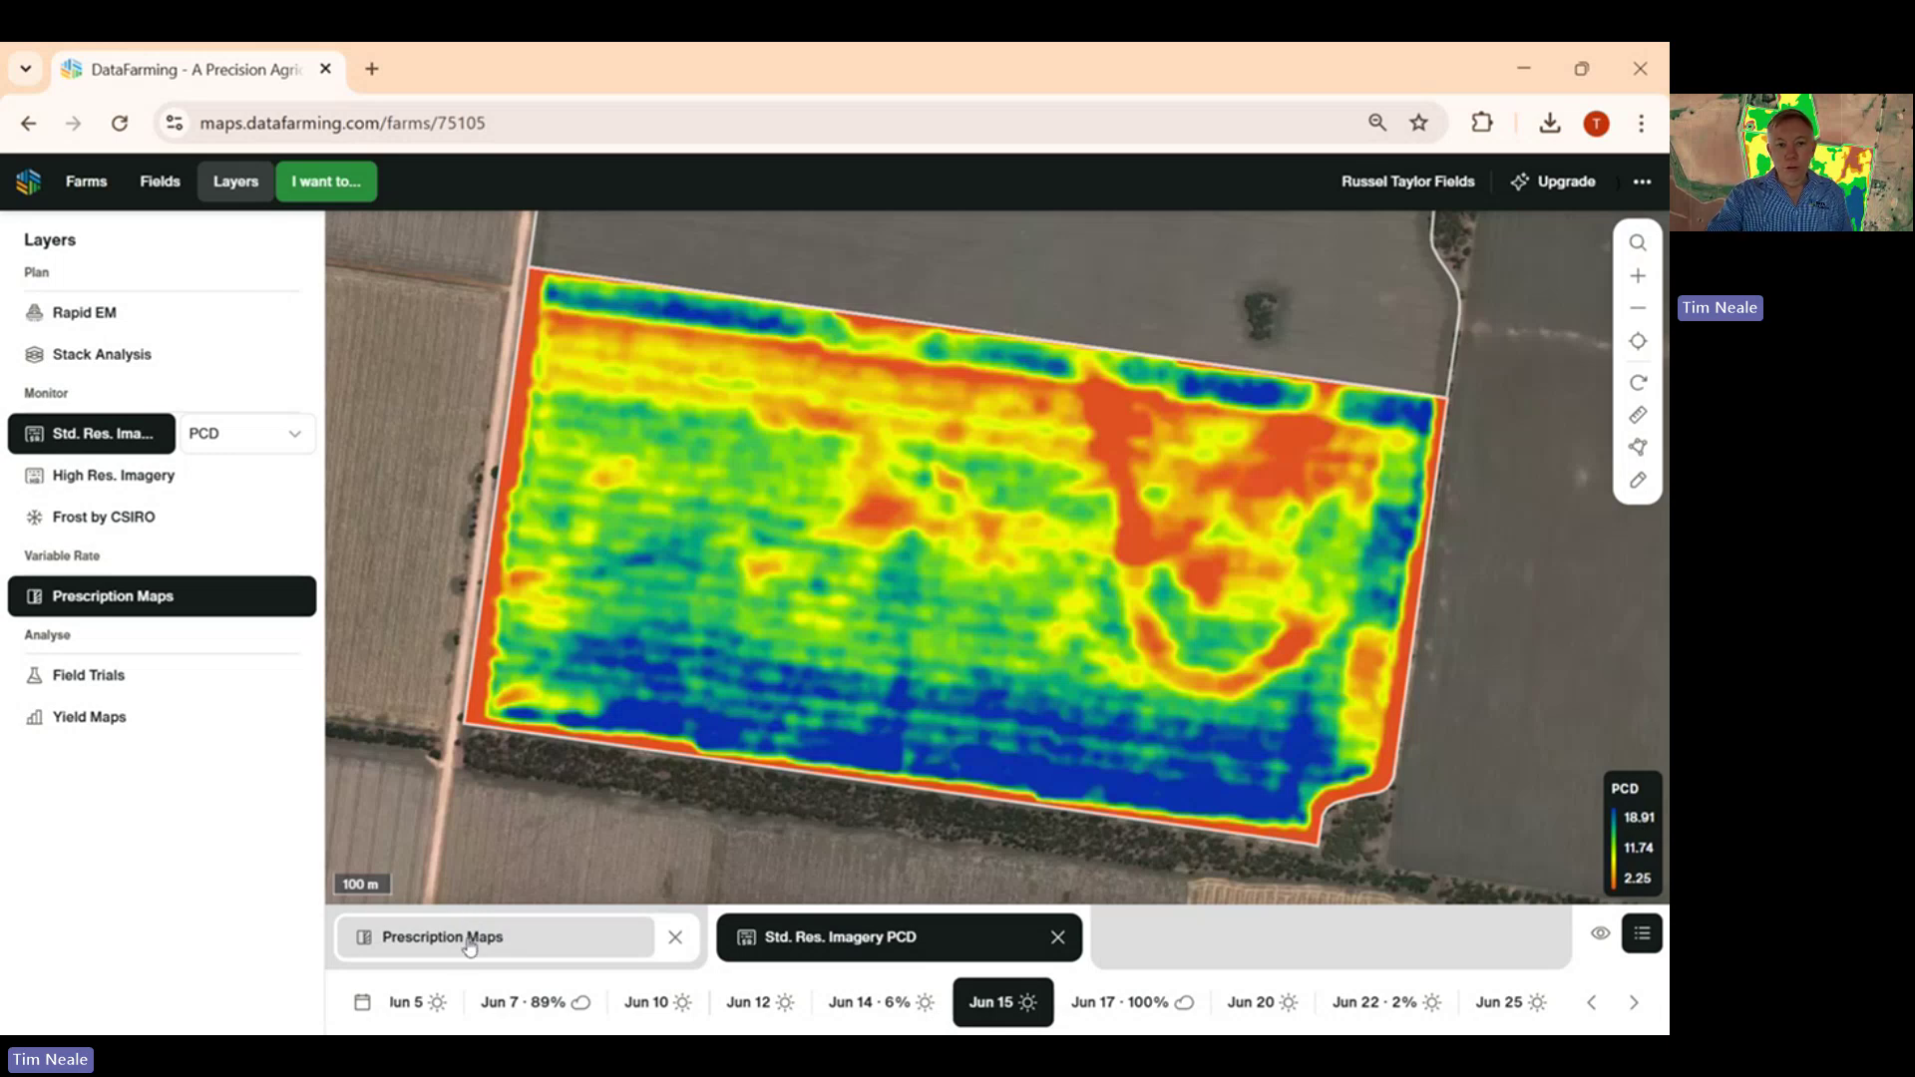
- Open the first saved 4-zone PCD prescription map dated Jun 15, 2025 for editing
click(325, 181)
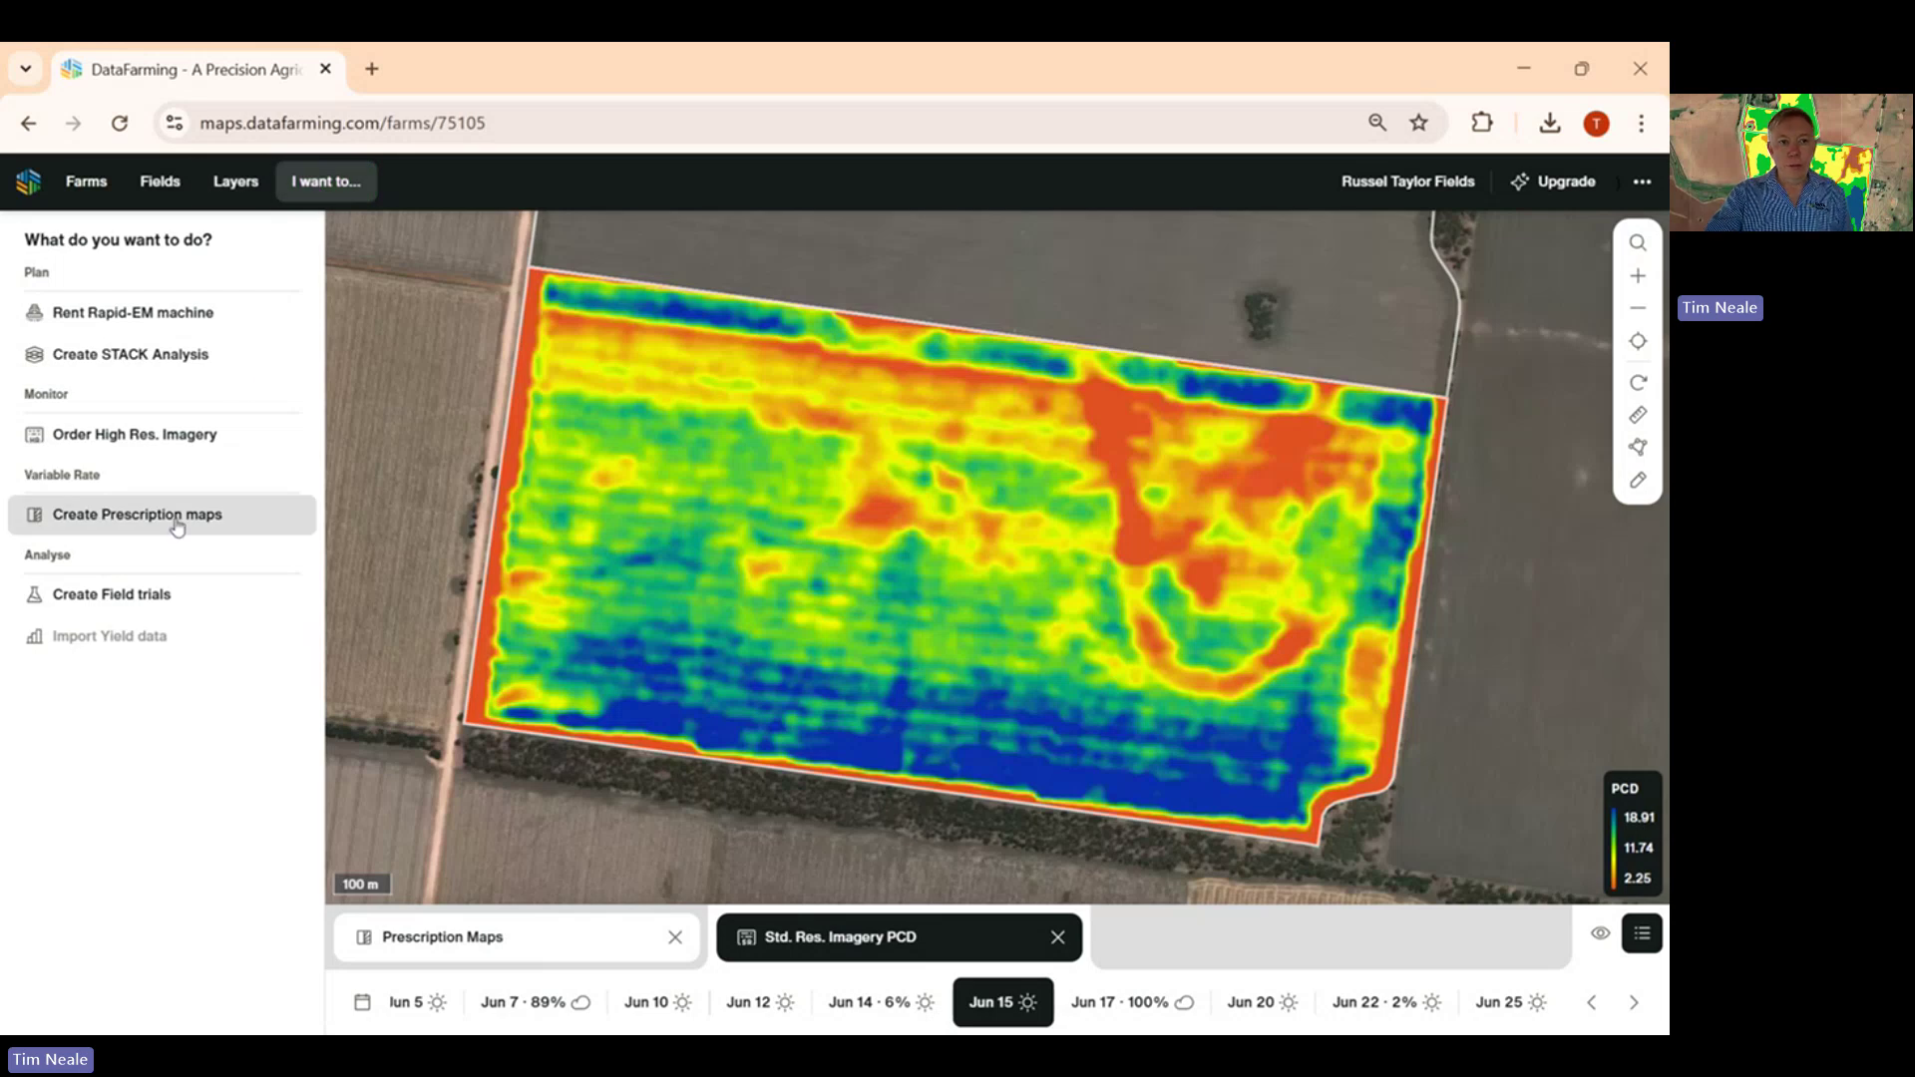
click(247, 188)
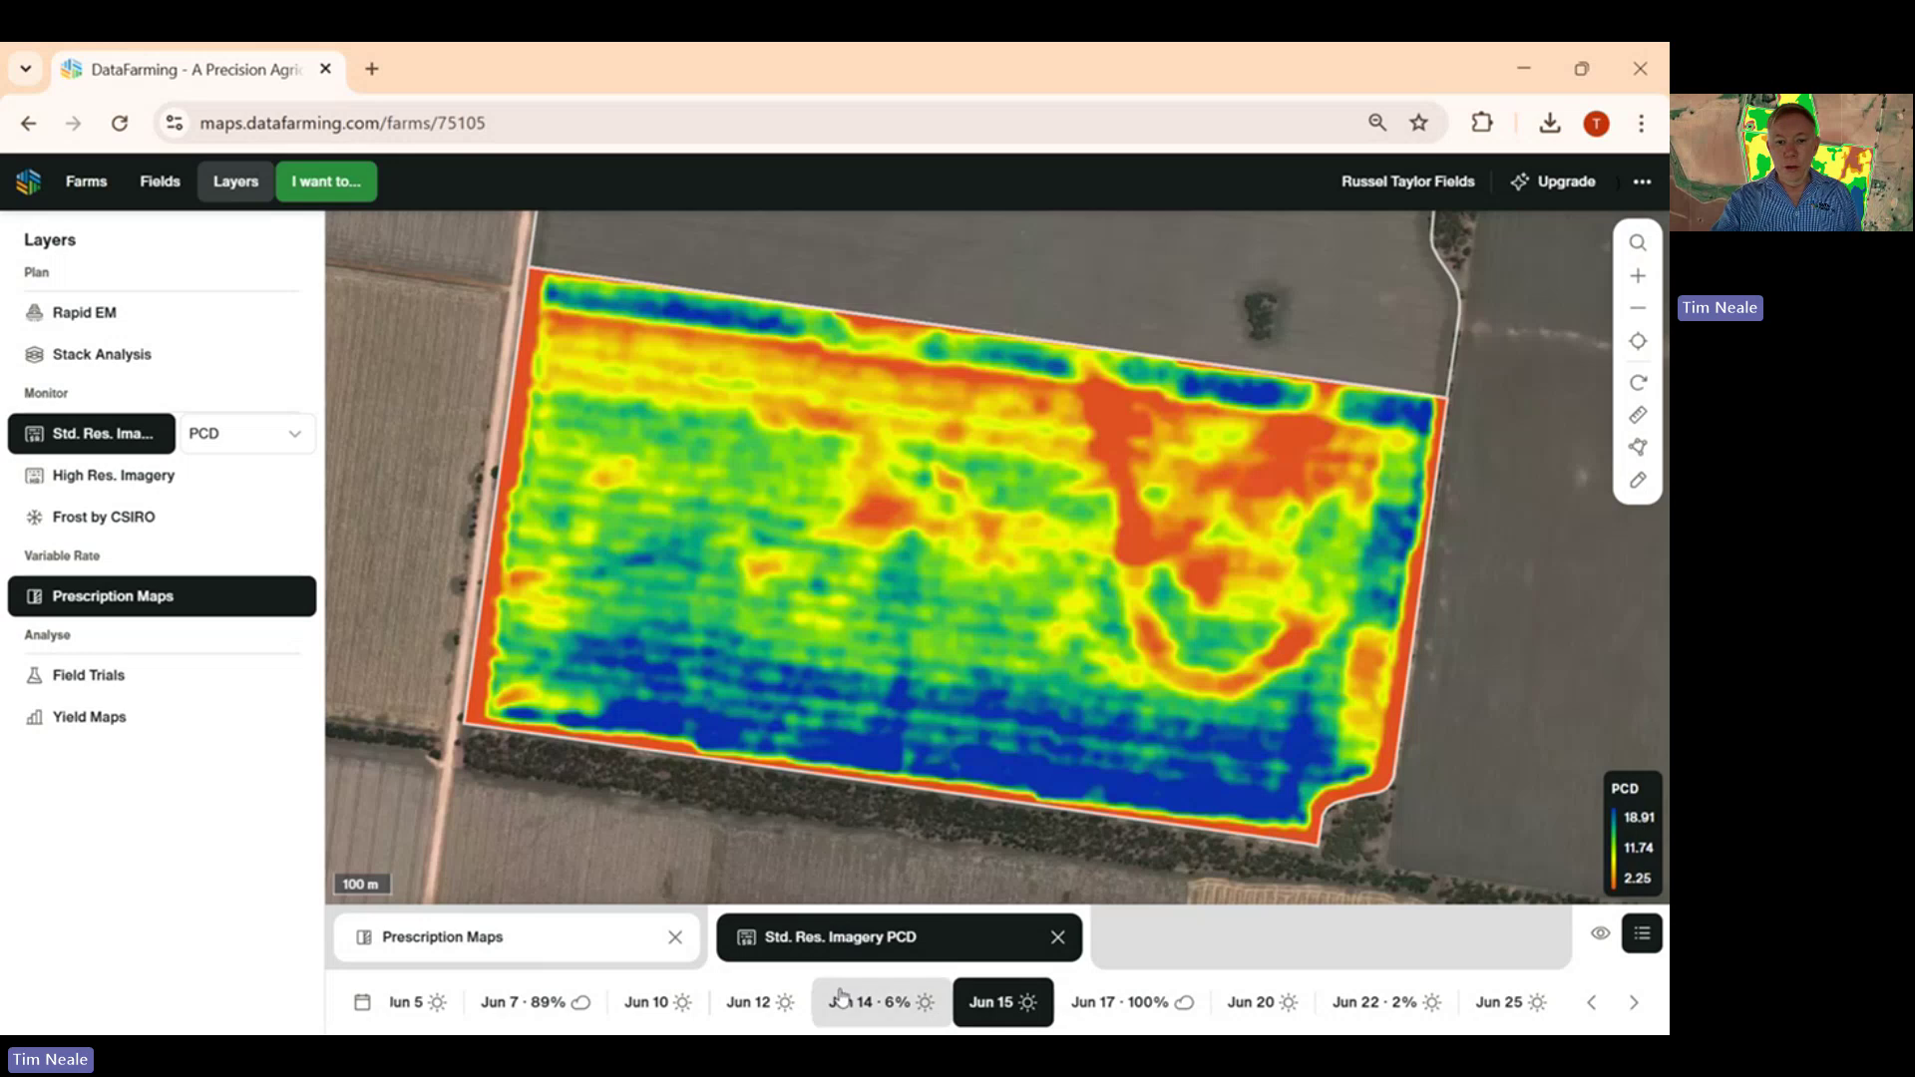
click(531, 948)
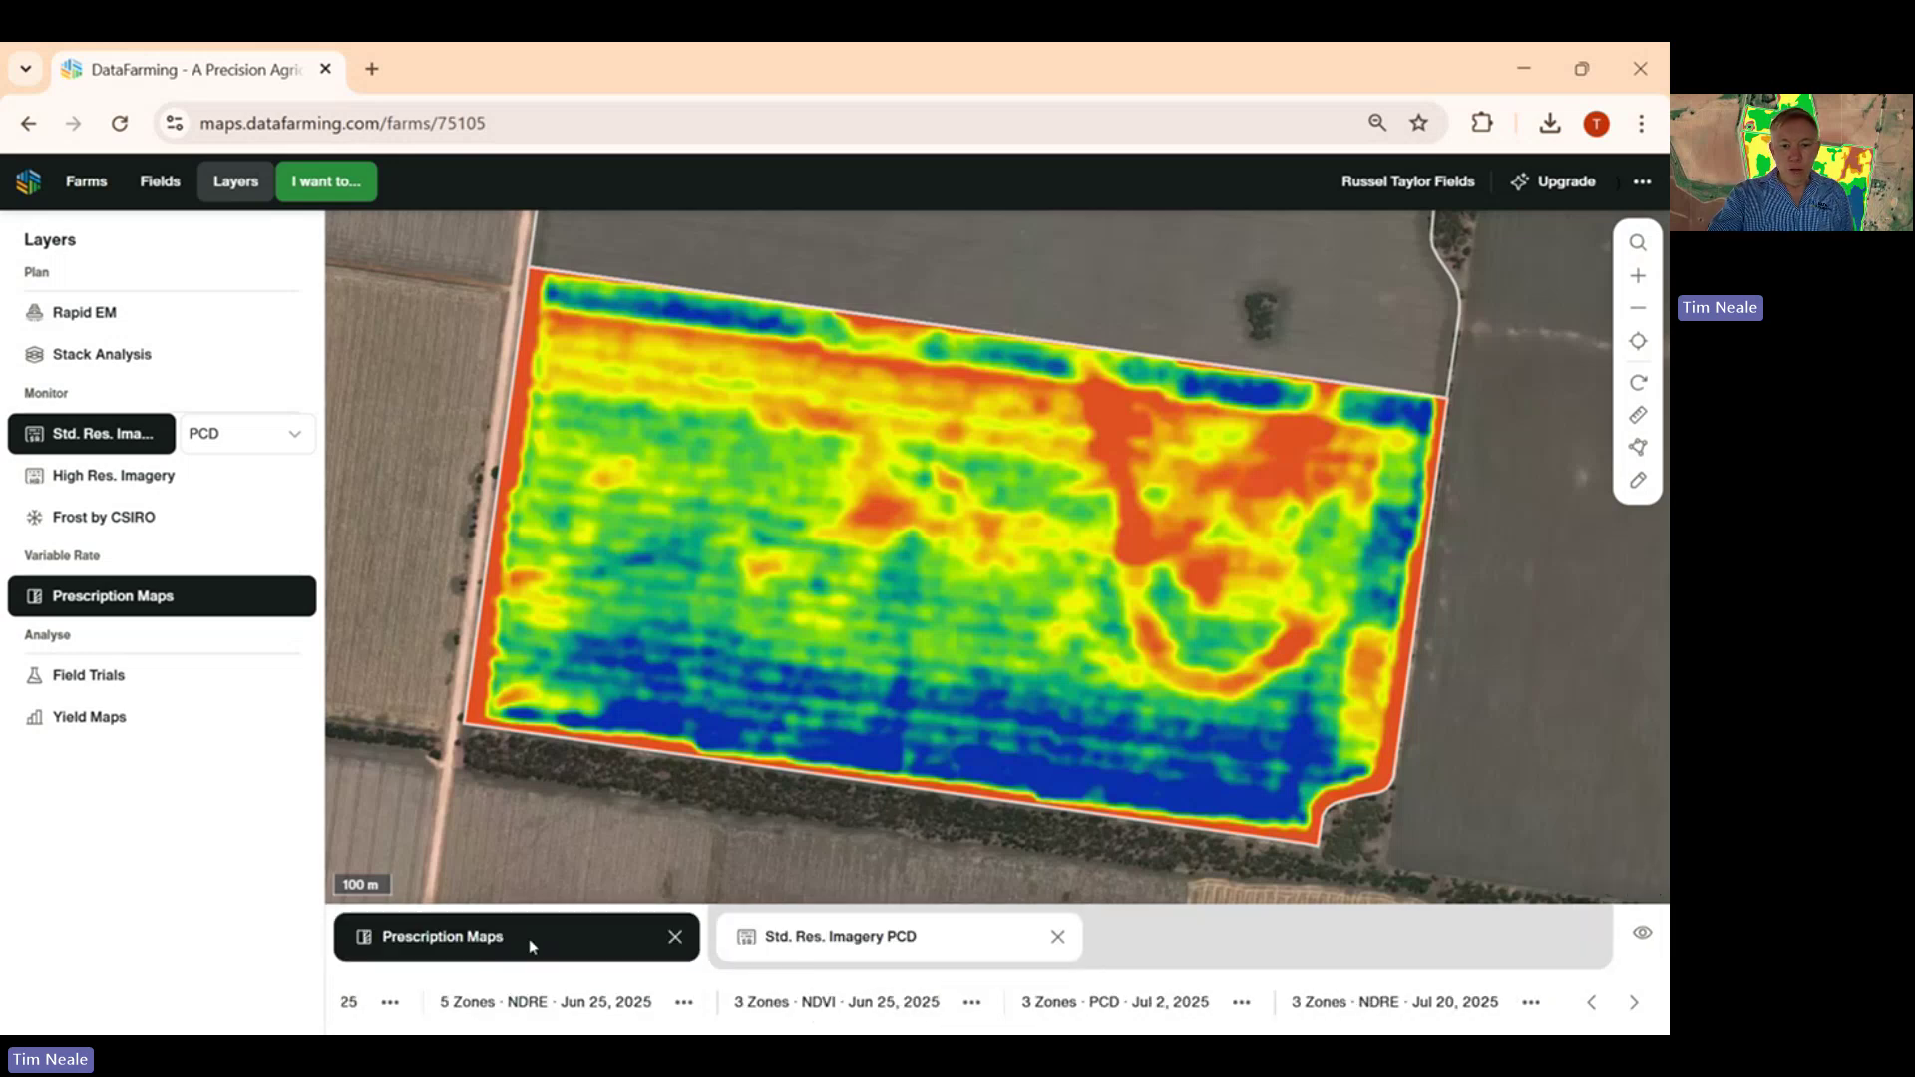
click(1592, 1004)
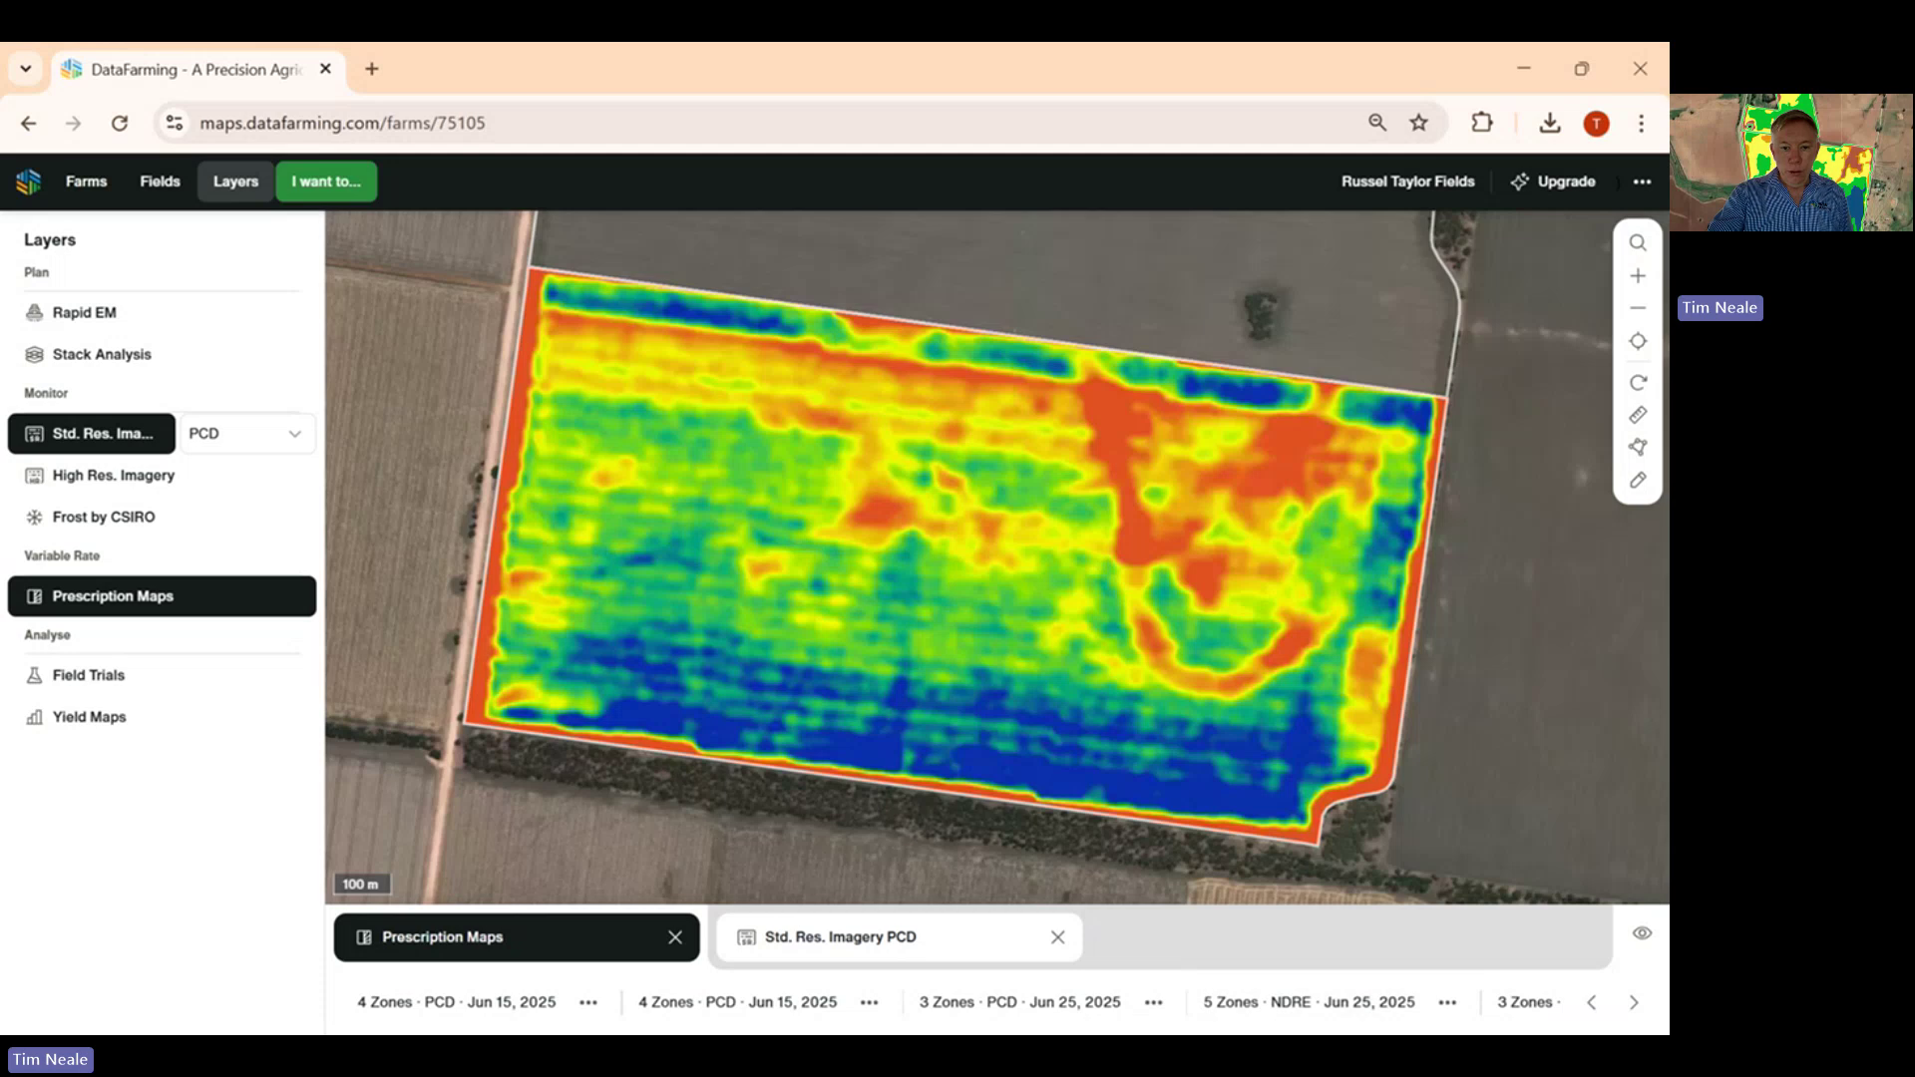
click(587, 1003)
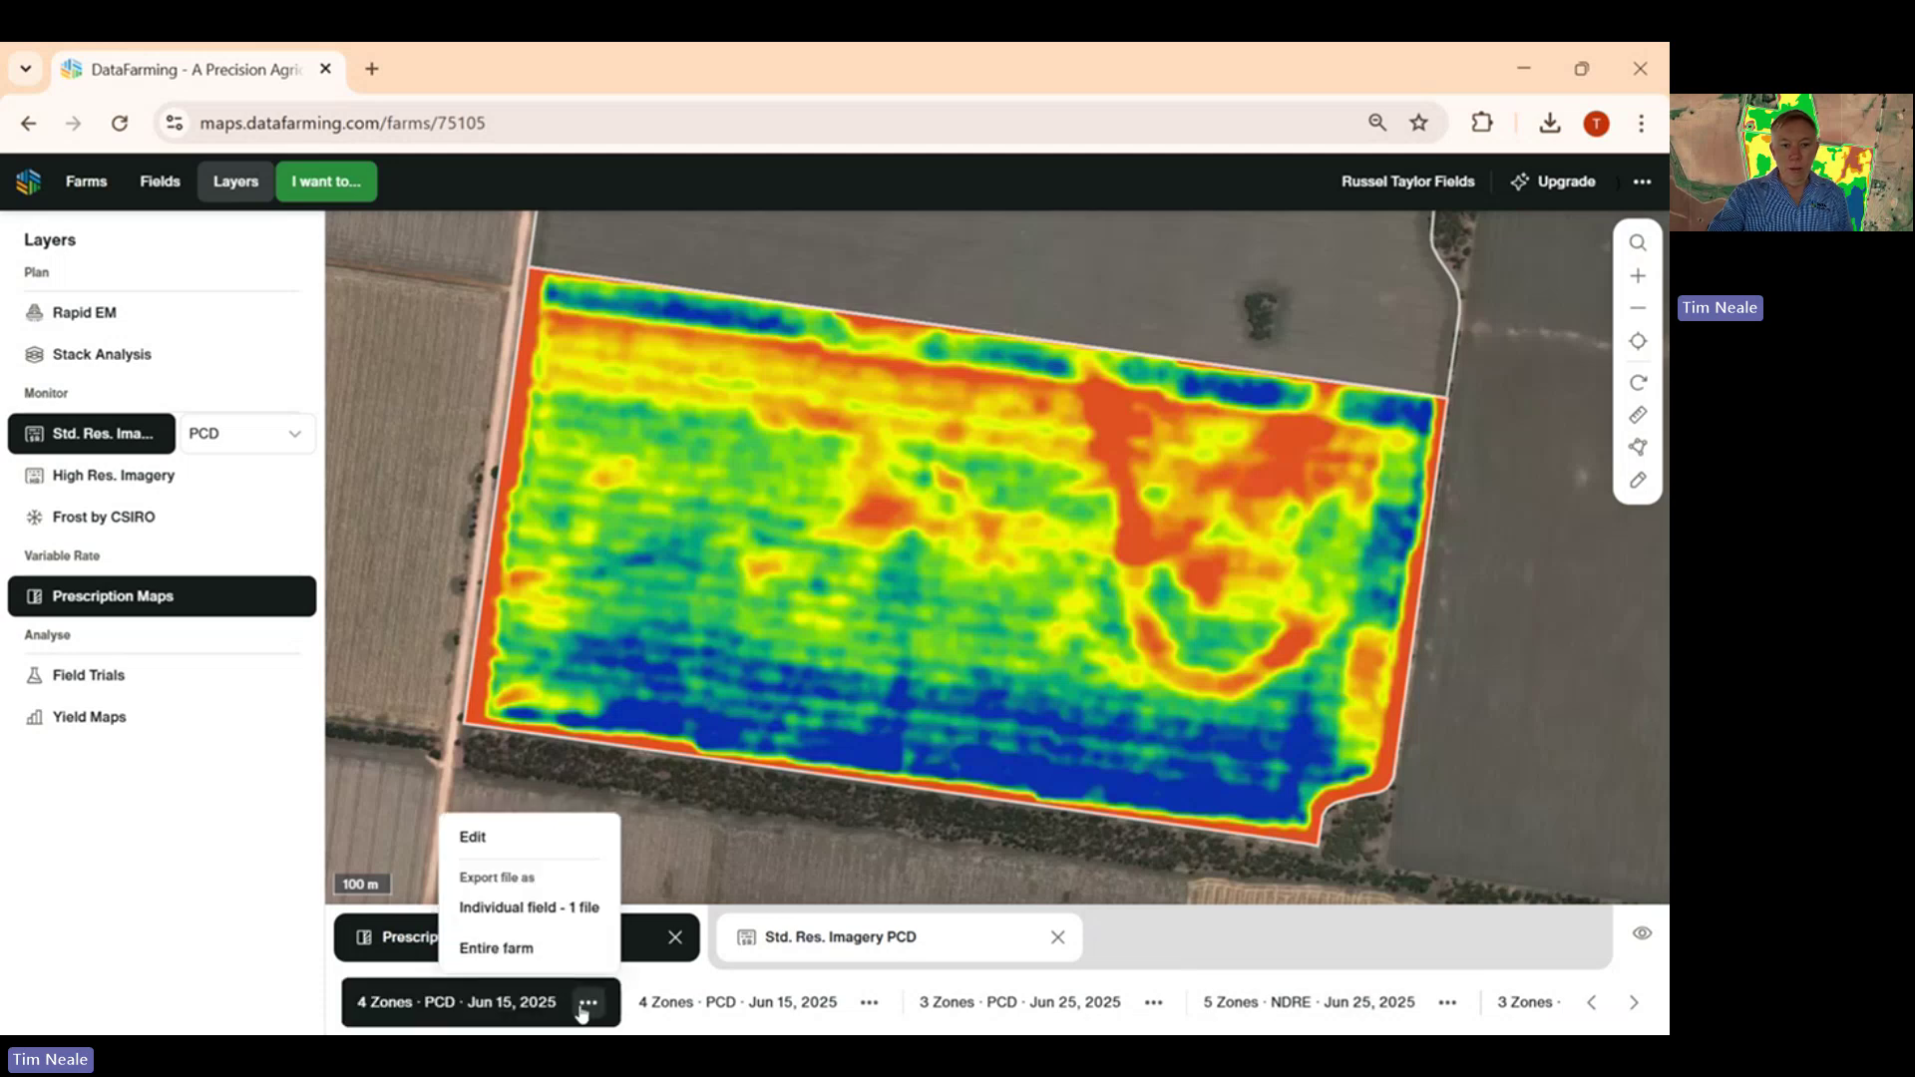
click(504, 836)
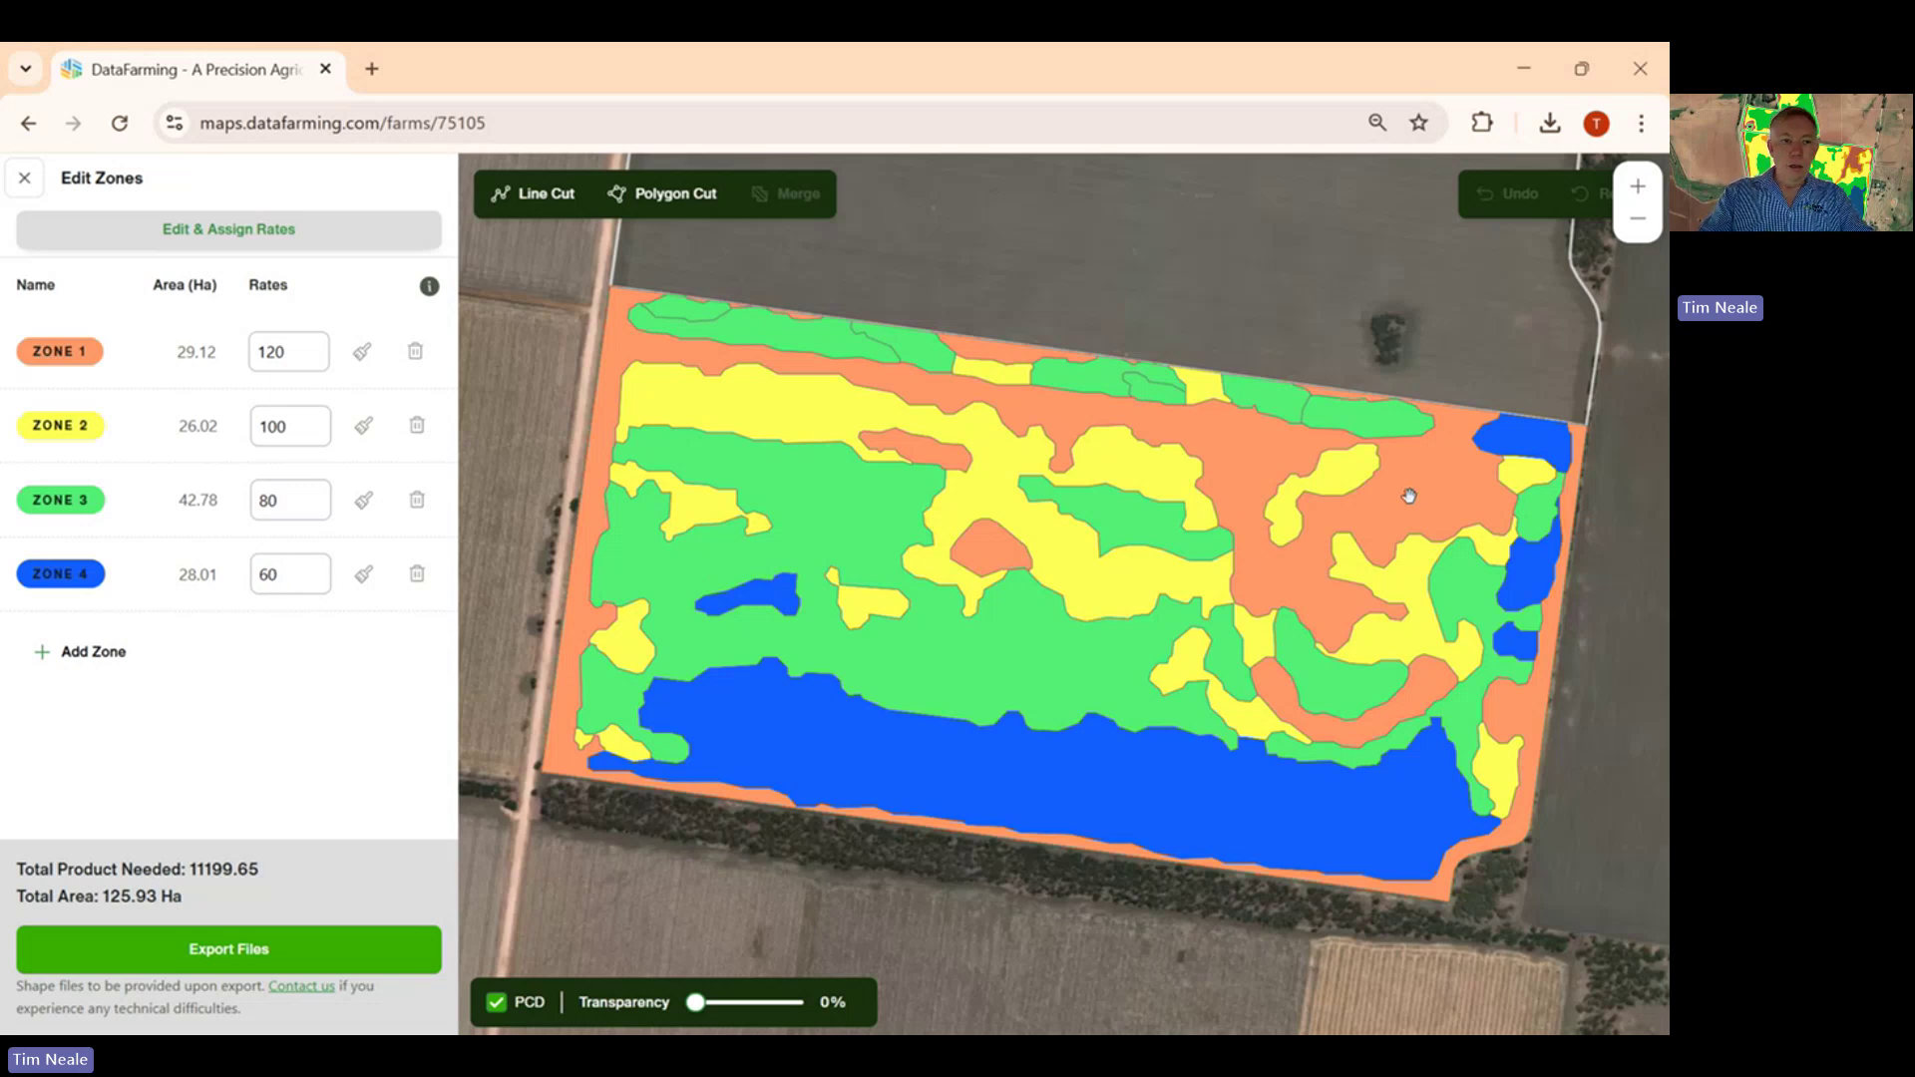
- Review the application rates of the four zones and exit the zone editor, discarding any changes
double_click(288, 355)
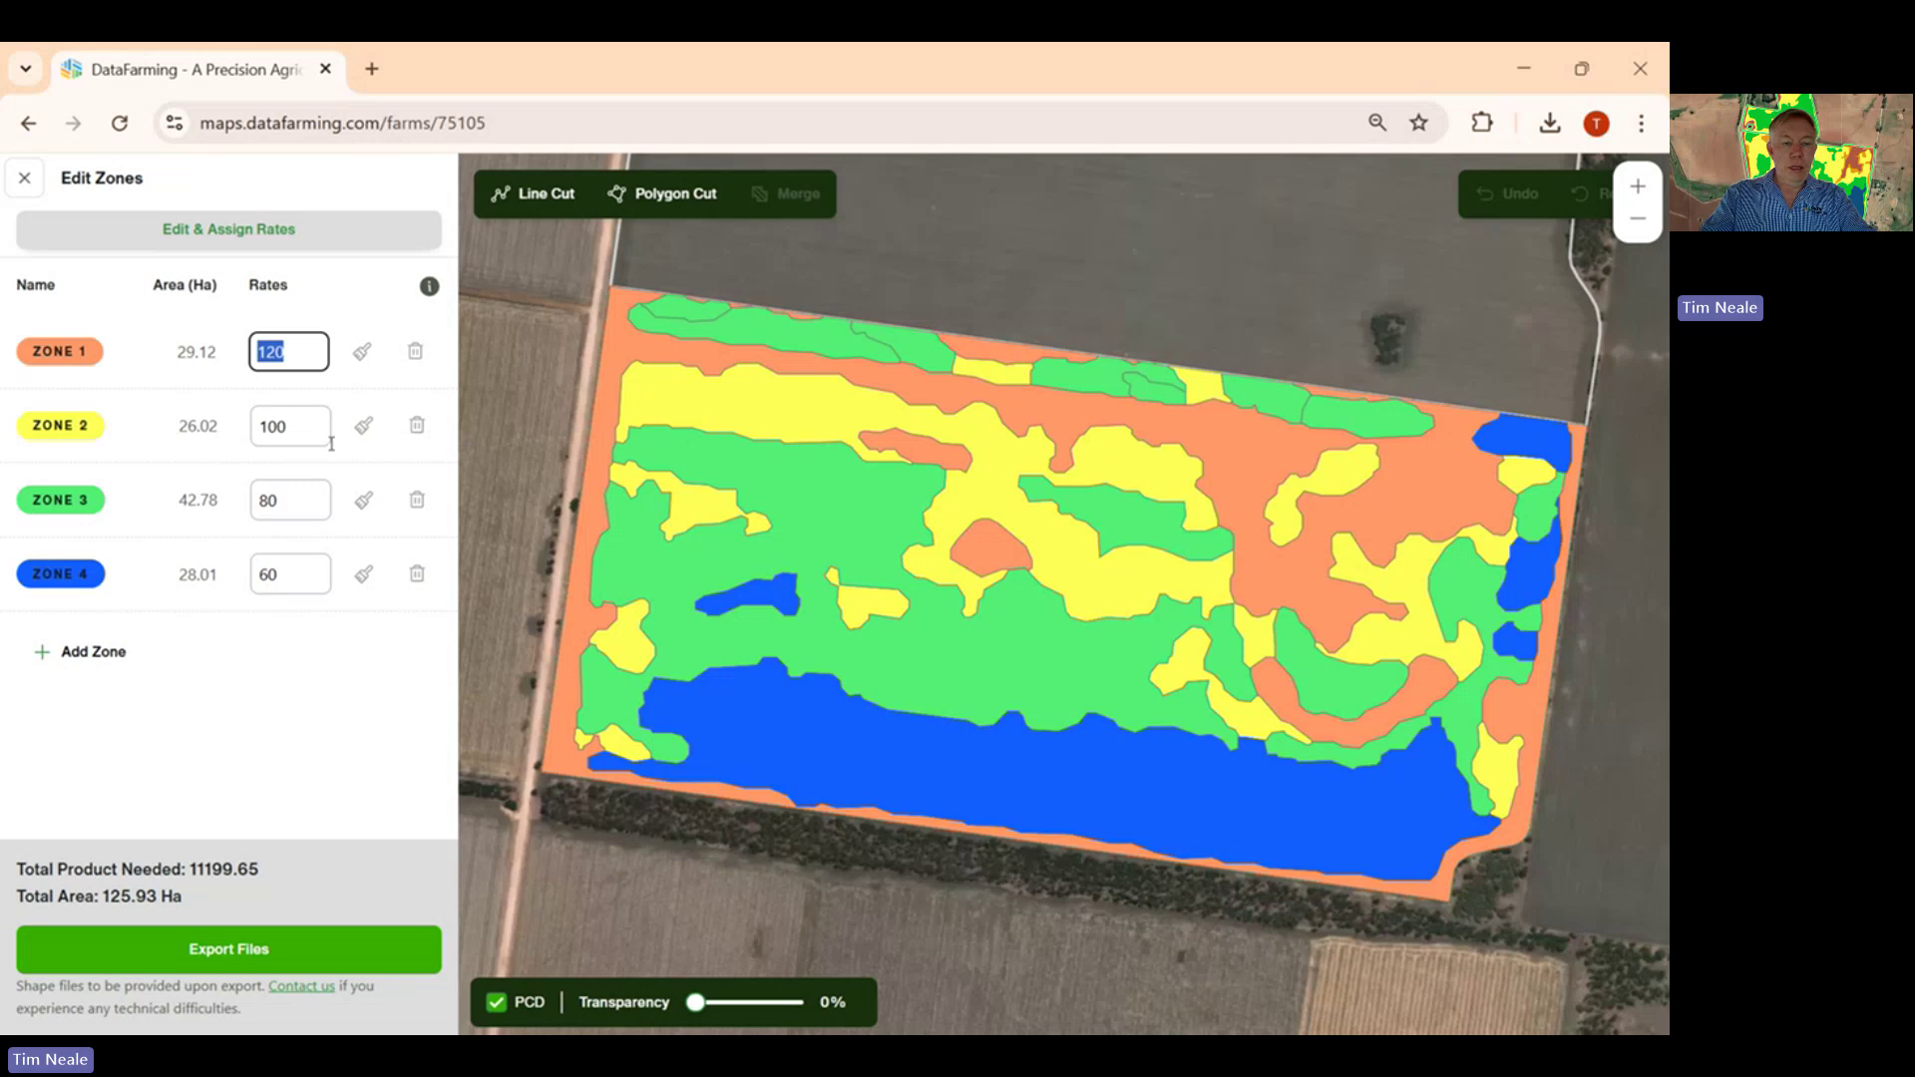
click(298, 433)
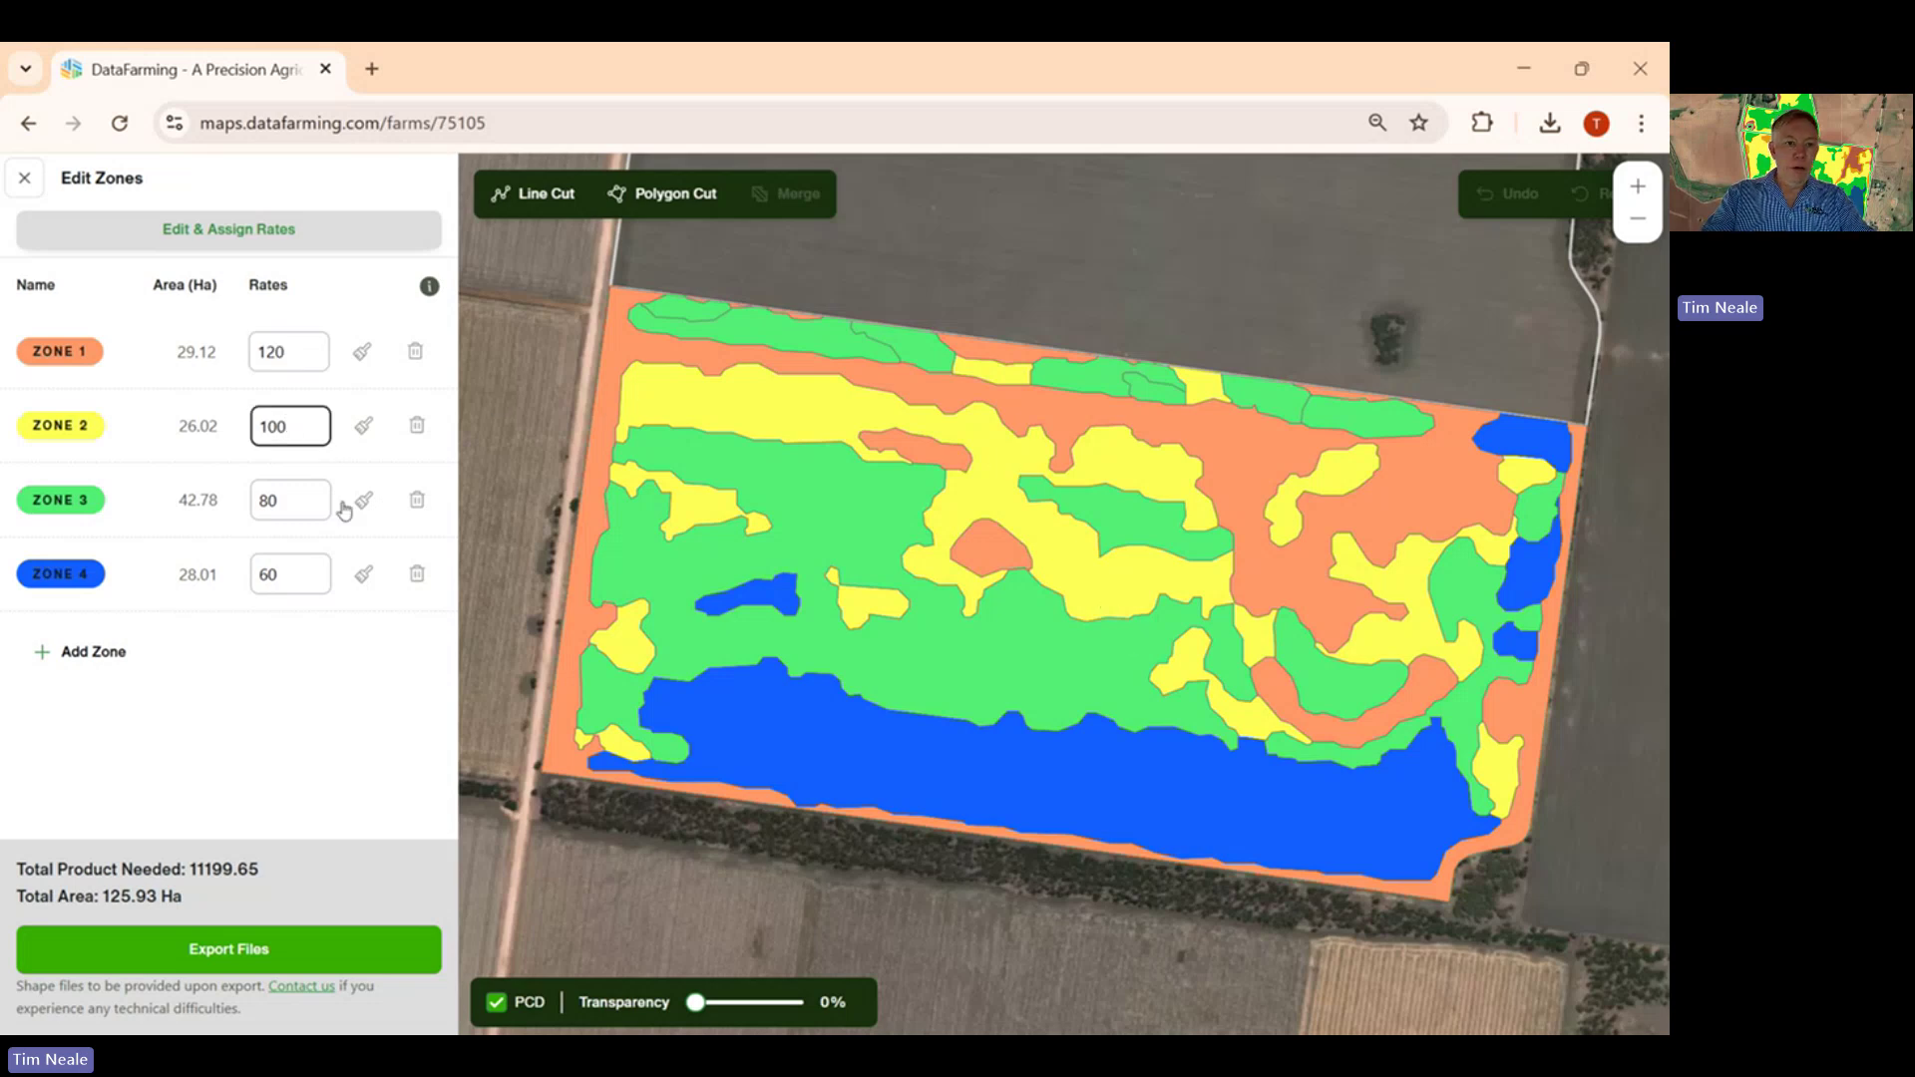
click(292, 496)
click(295, 577)
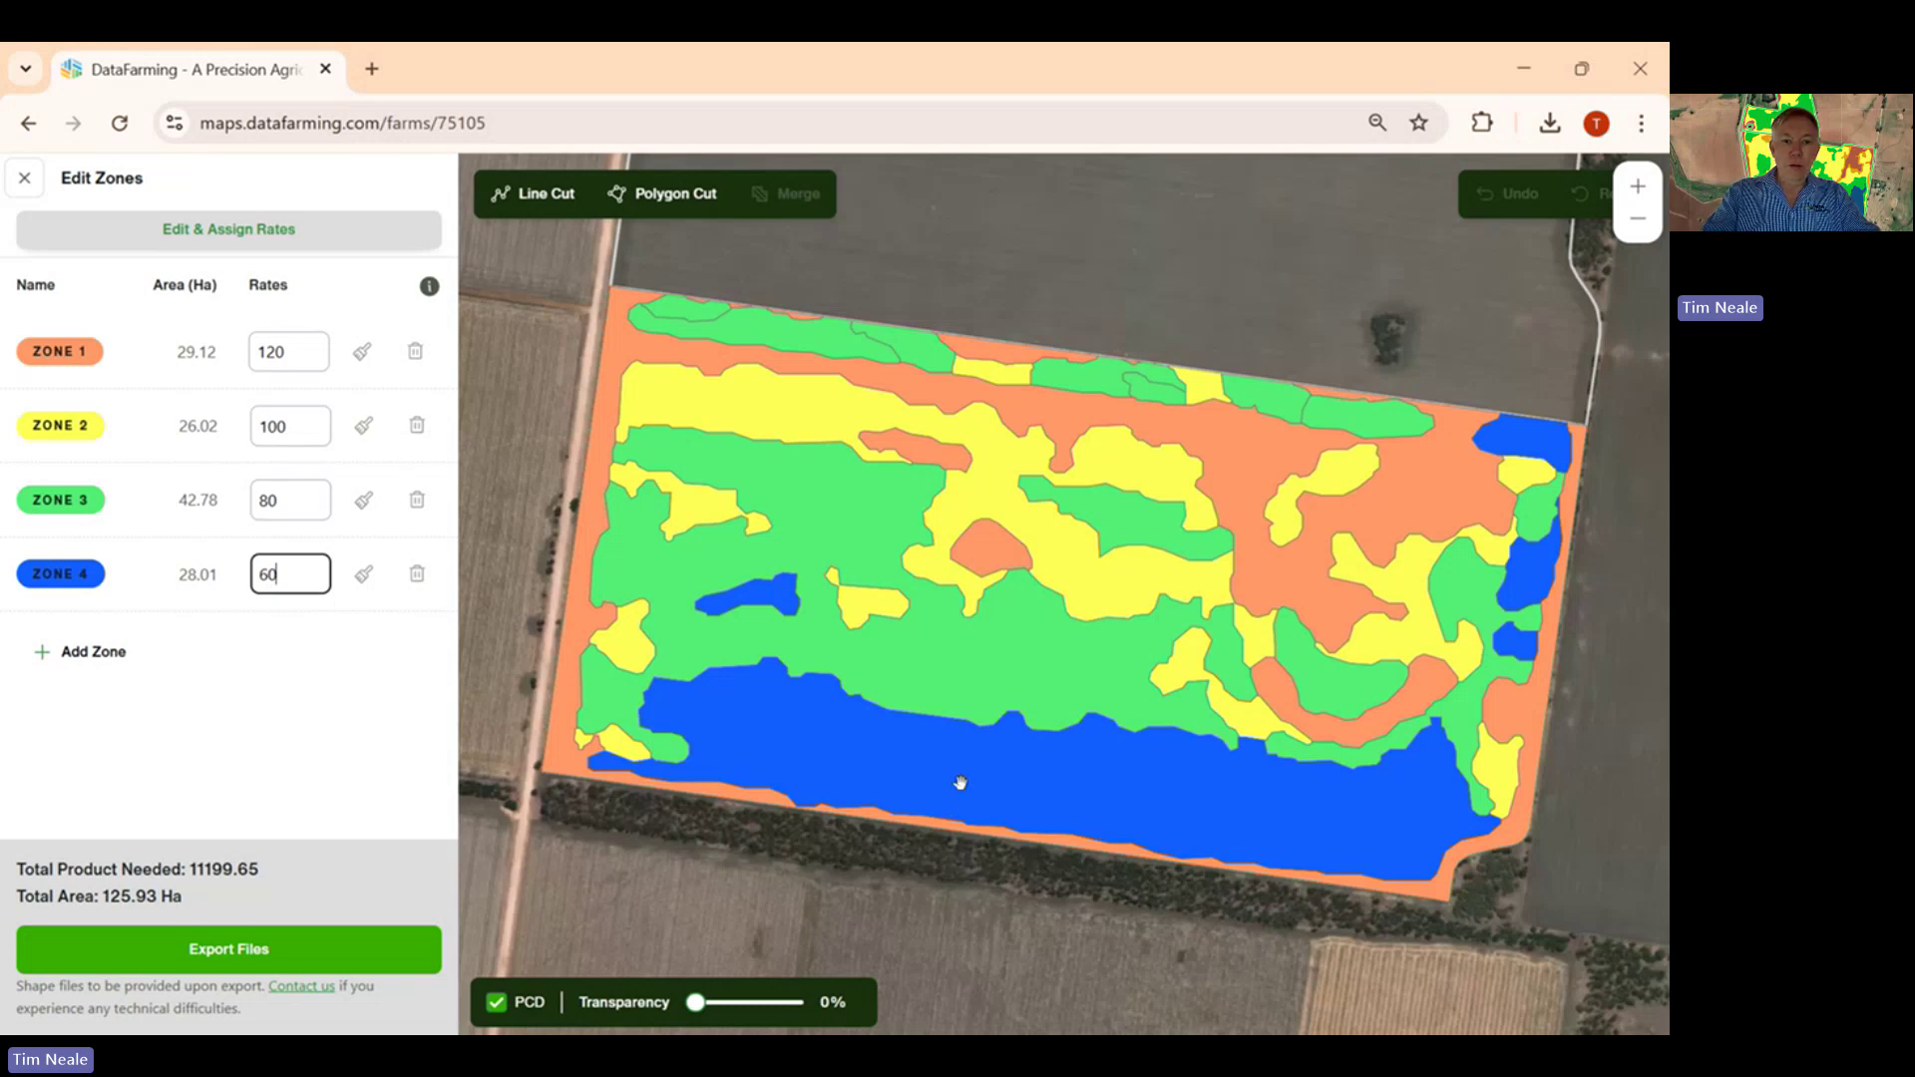
click(30, 185)
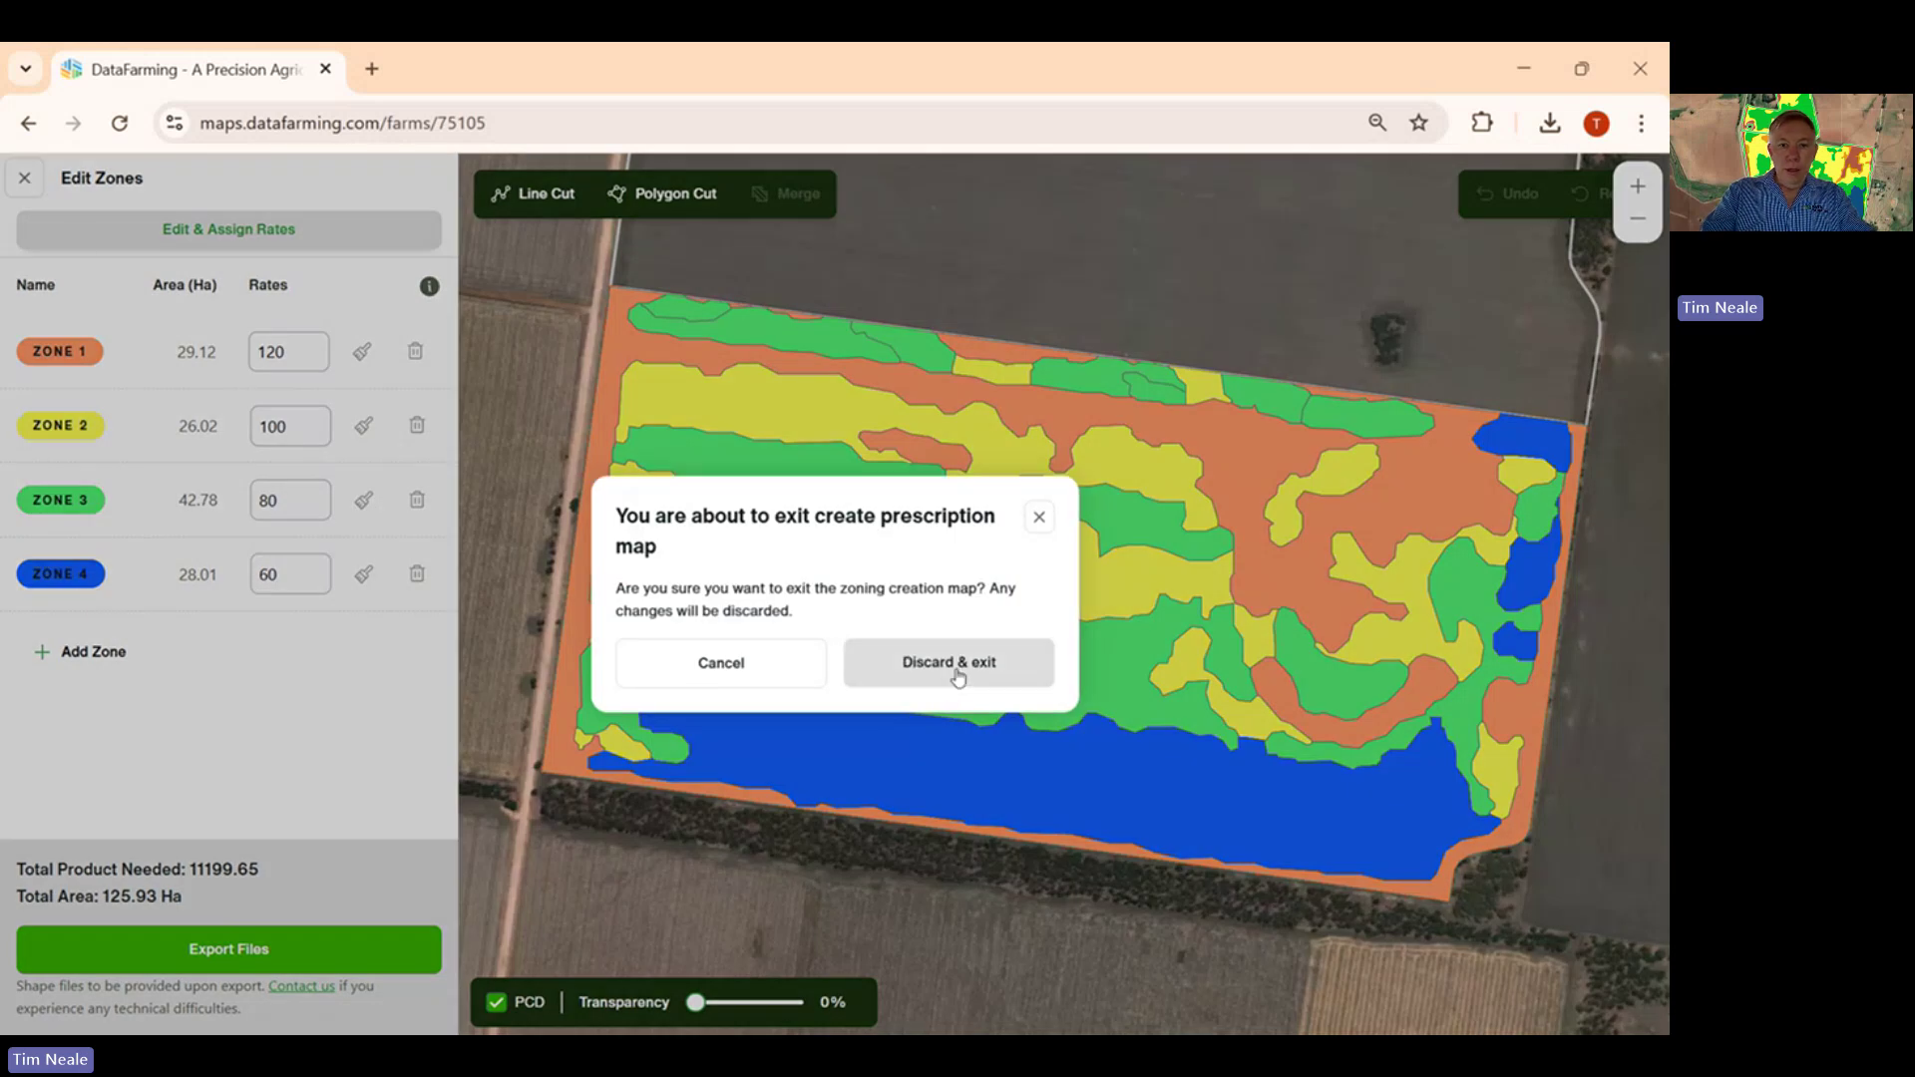
click(950, 663)
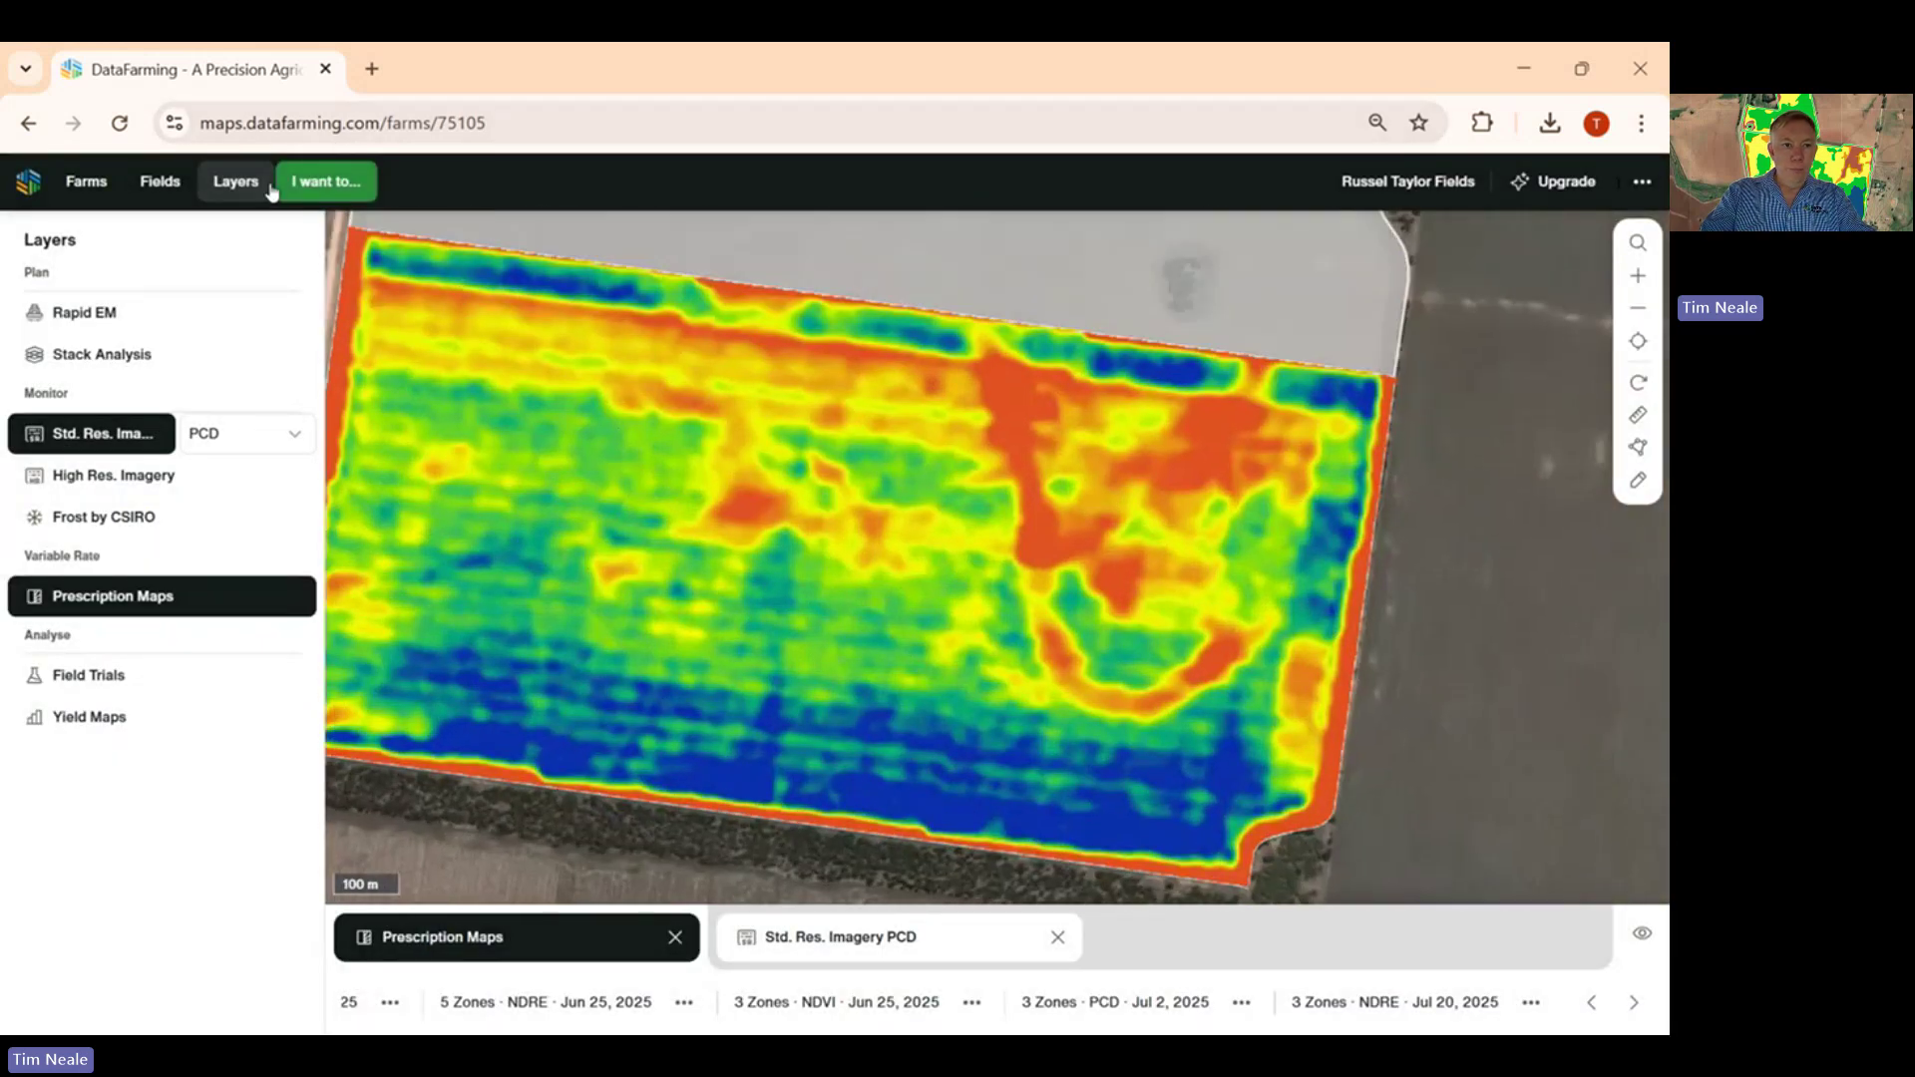
- Start creating a new prescription map and name it "VR N"
click(290, 183)
click(209, 517)
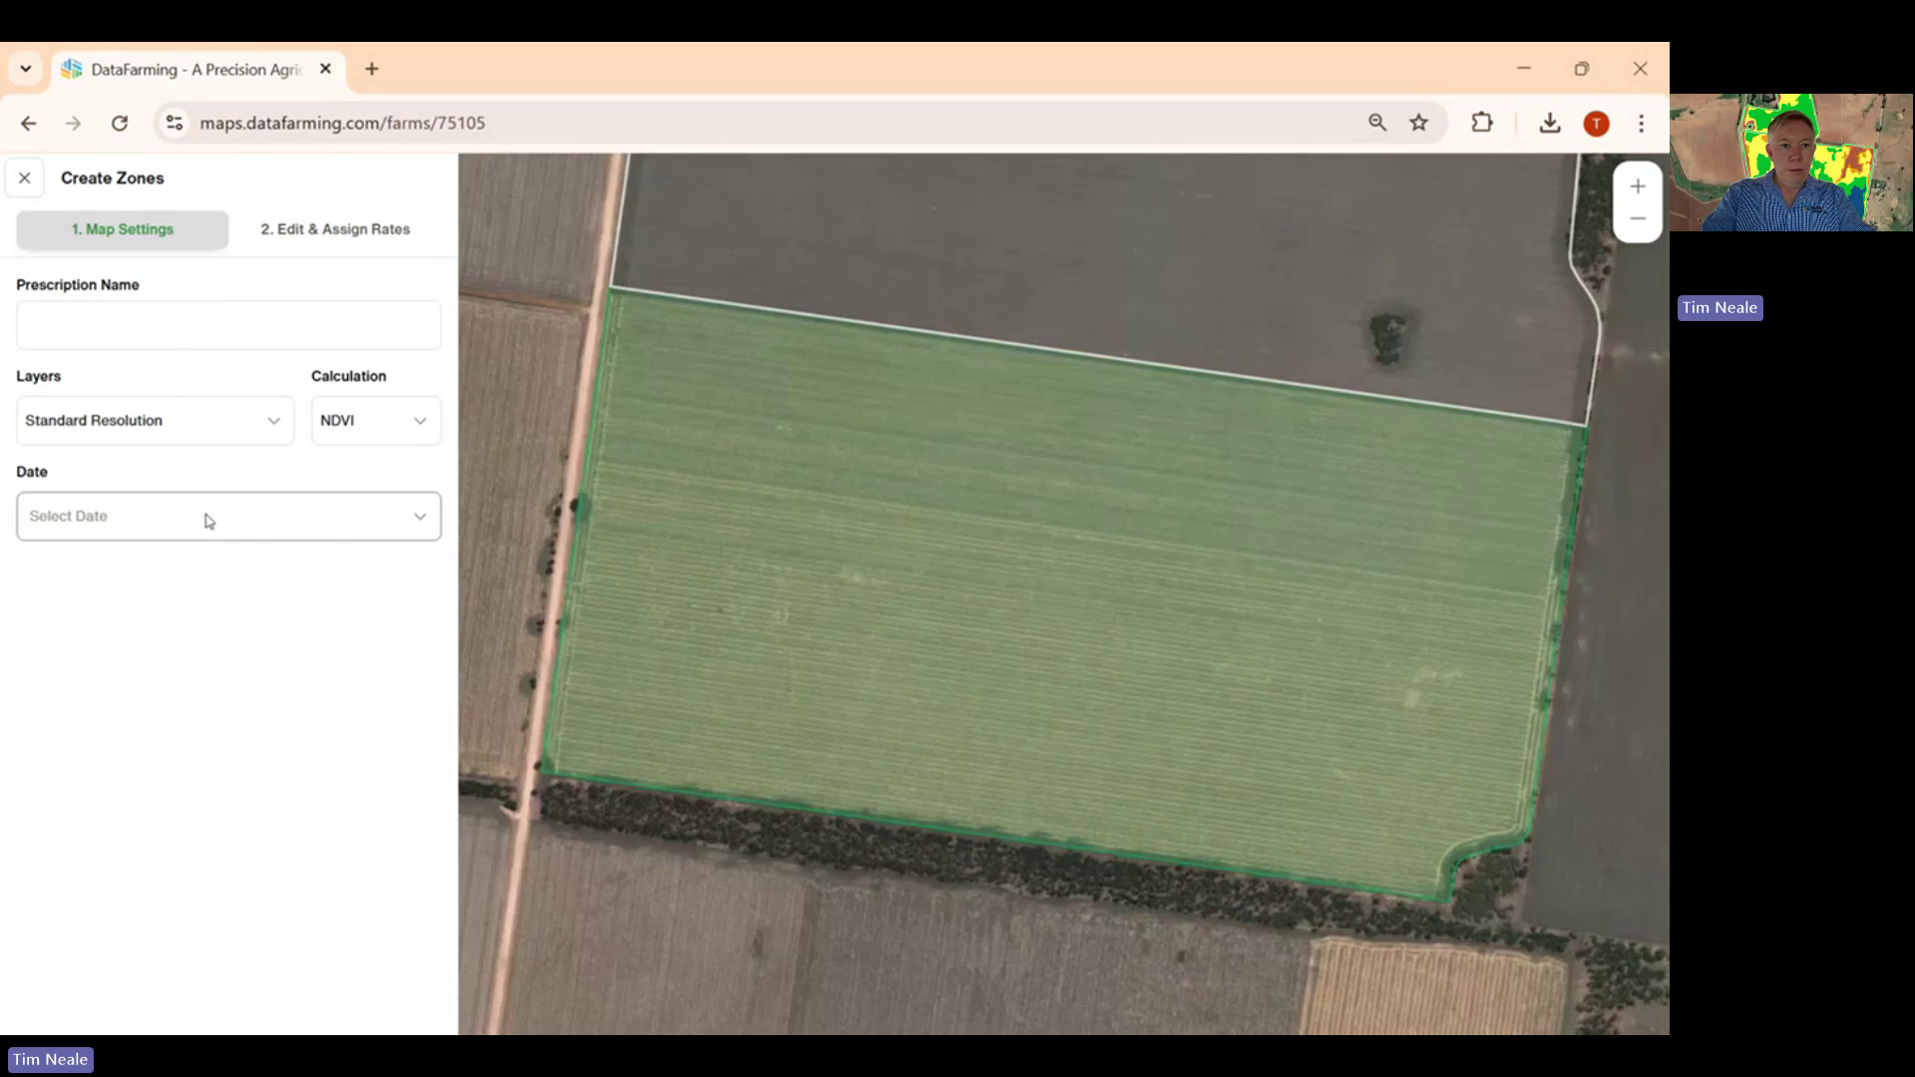
click(170, 327)
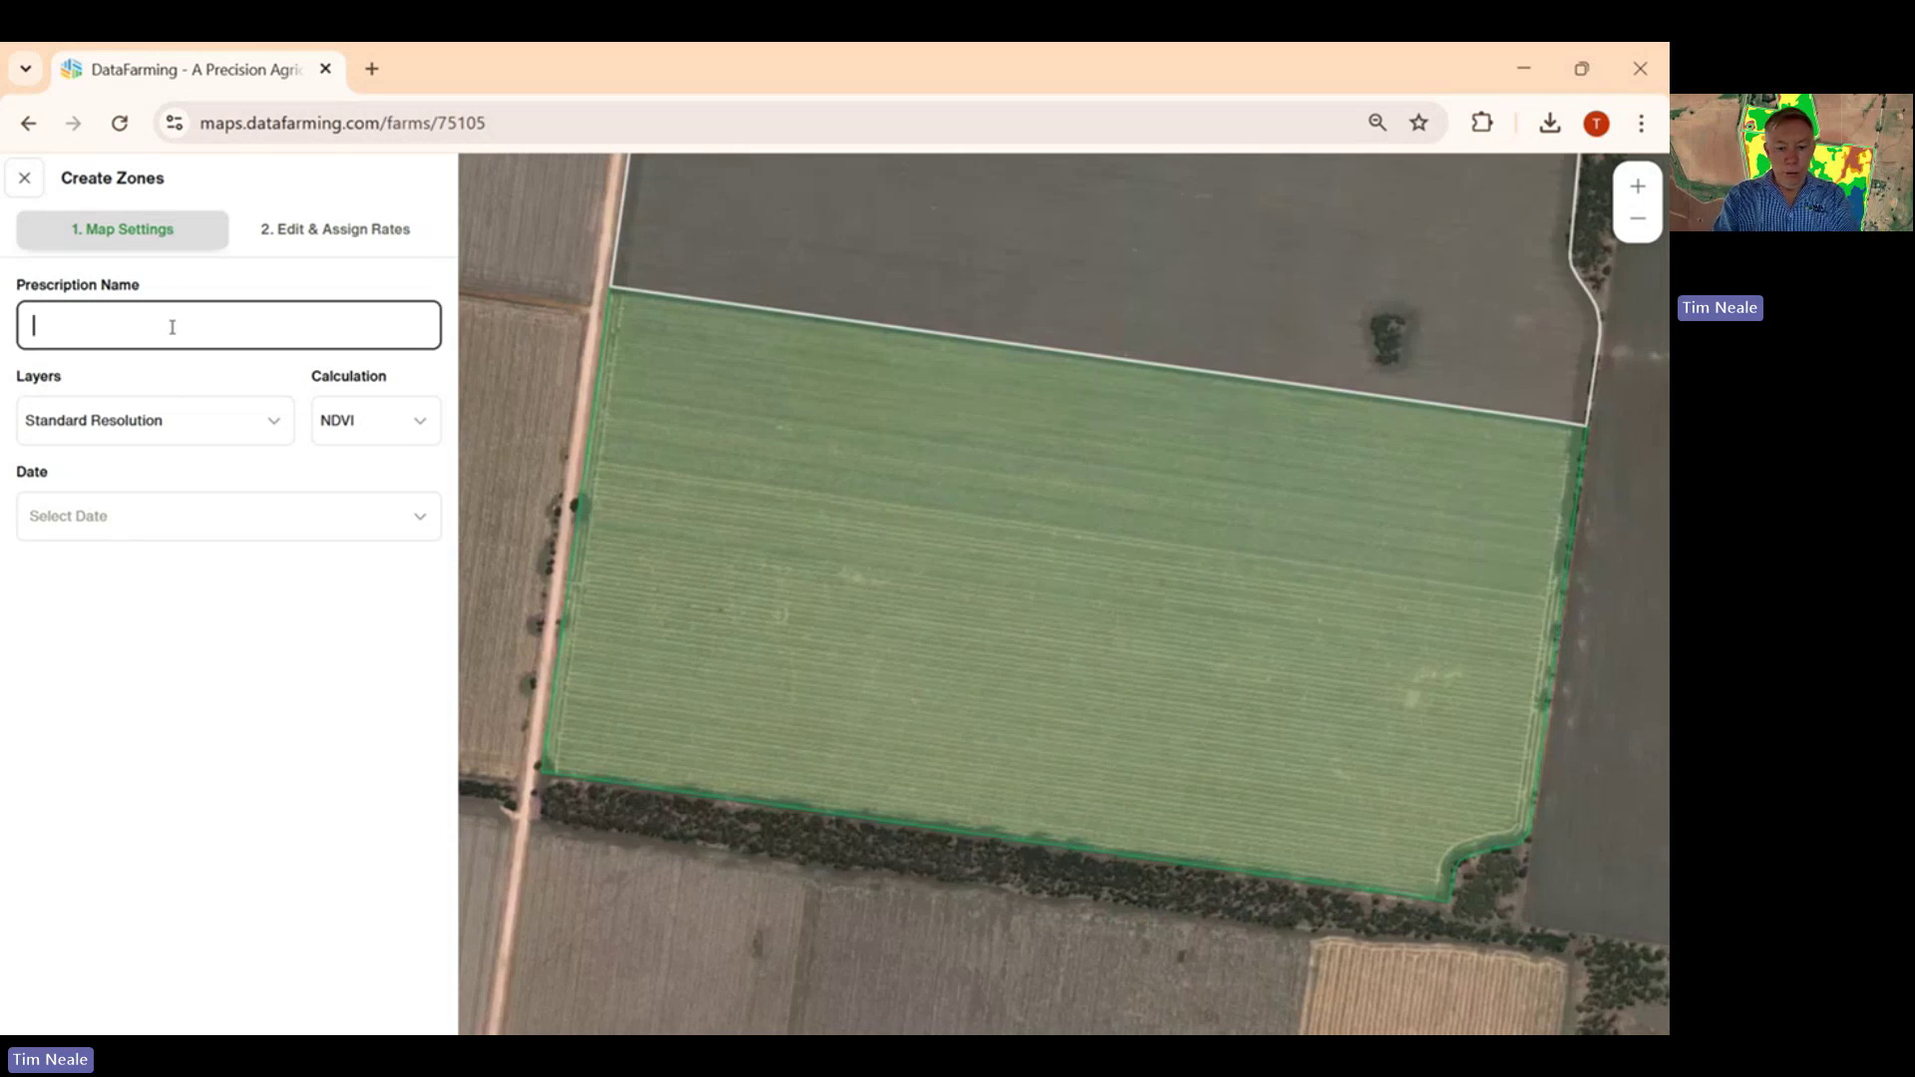
text(V)
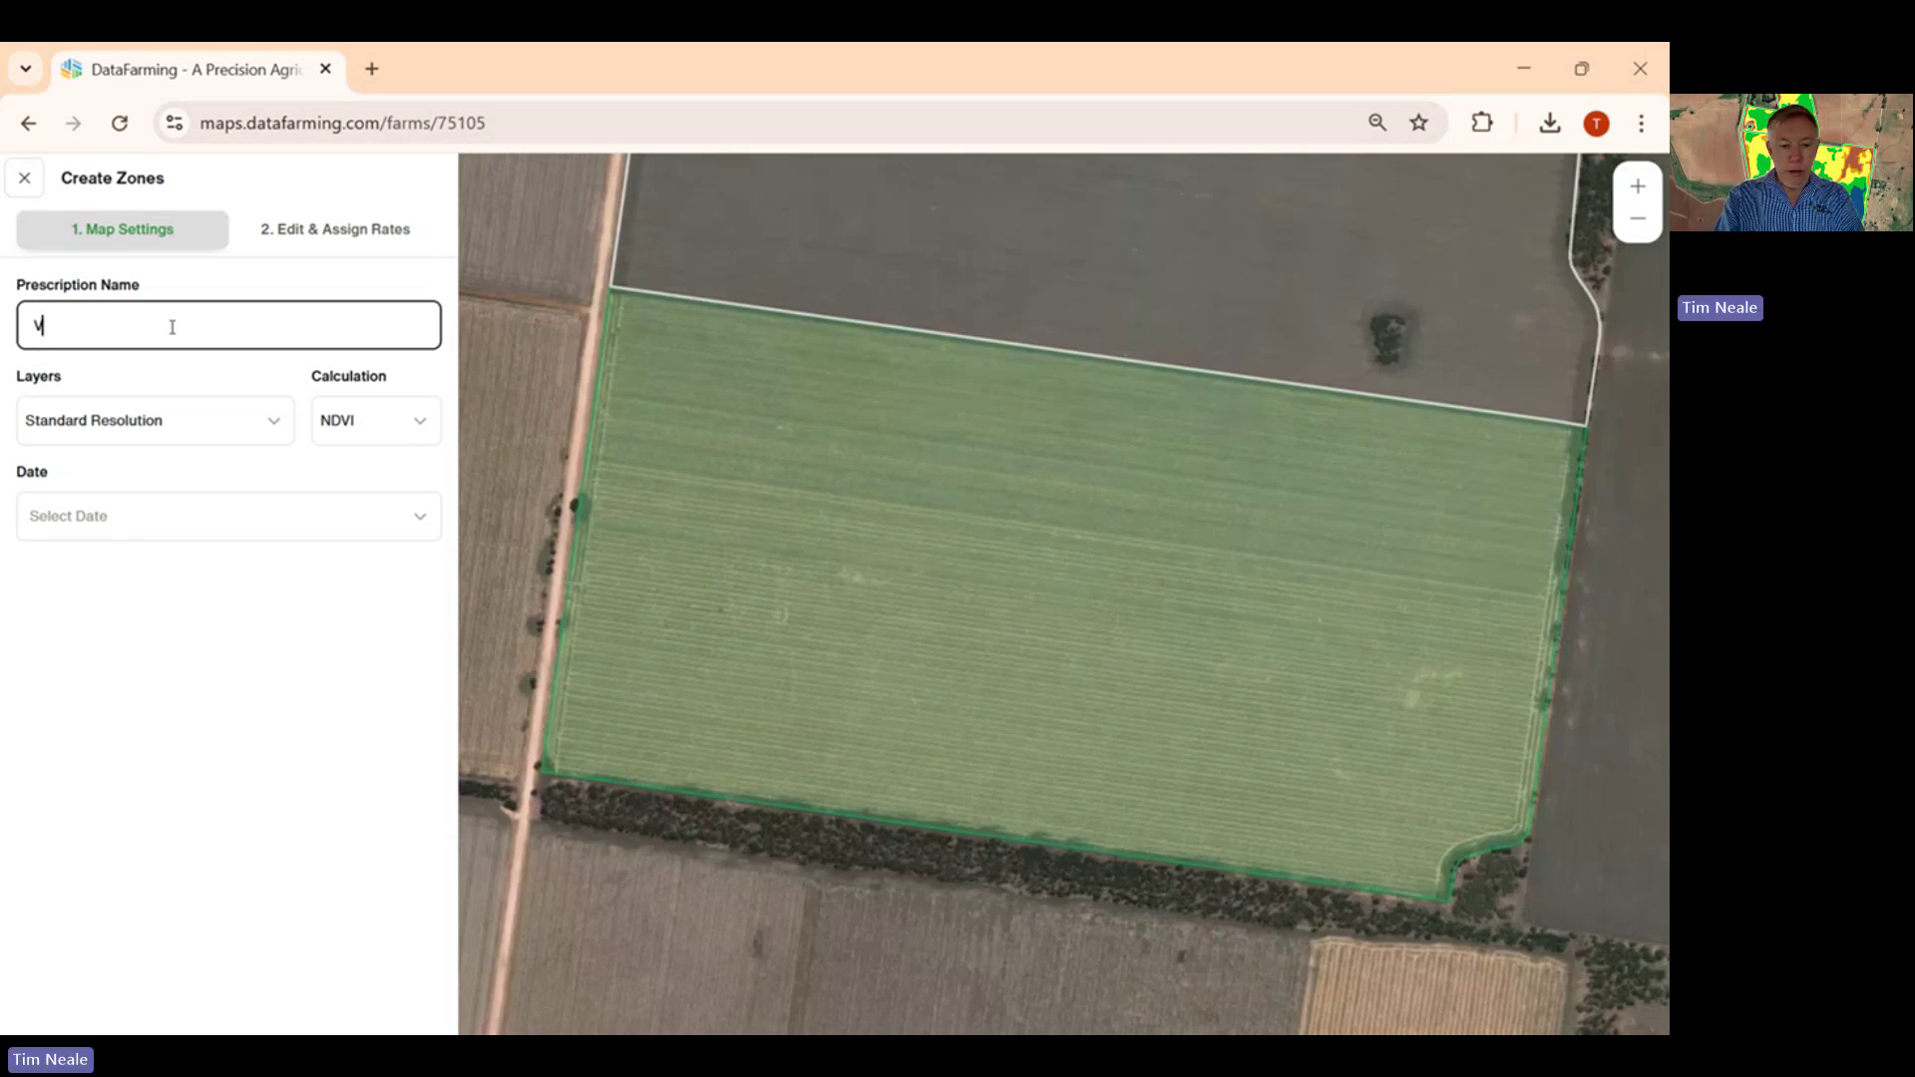
text(R N)
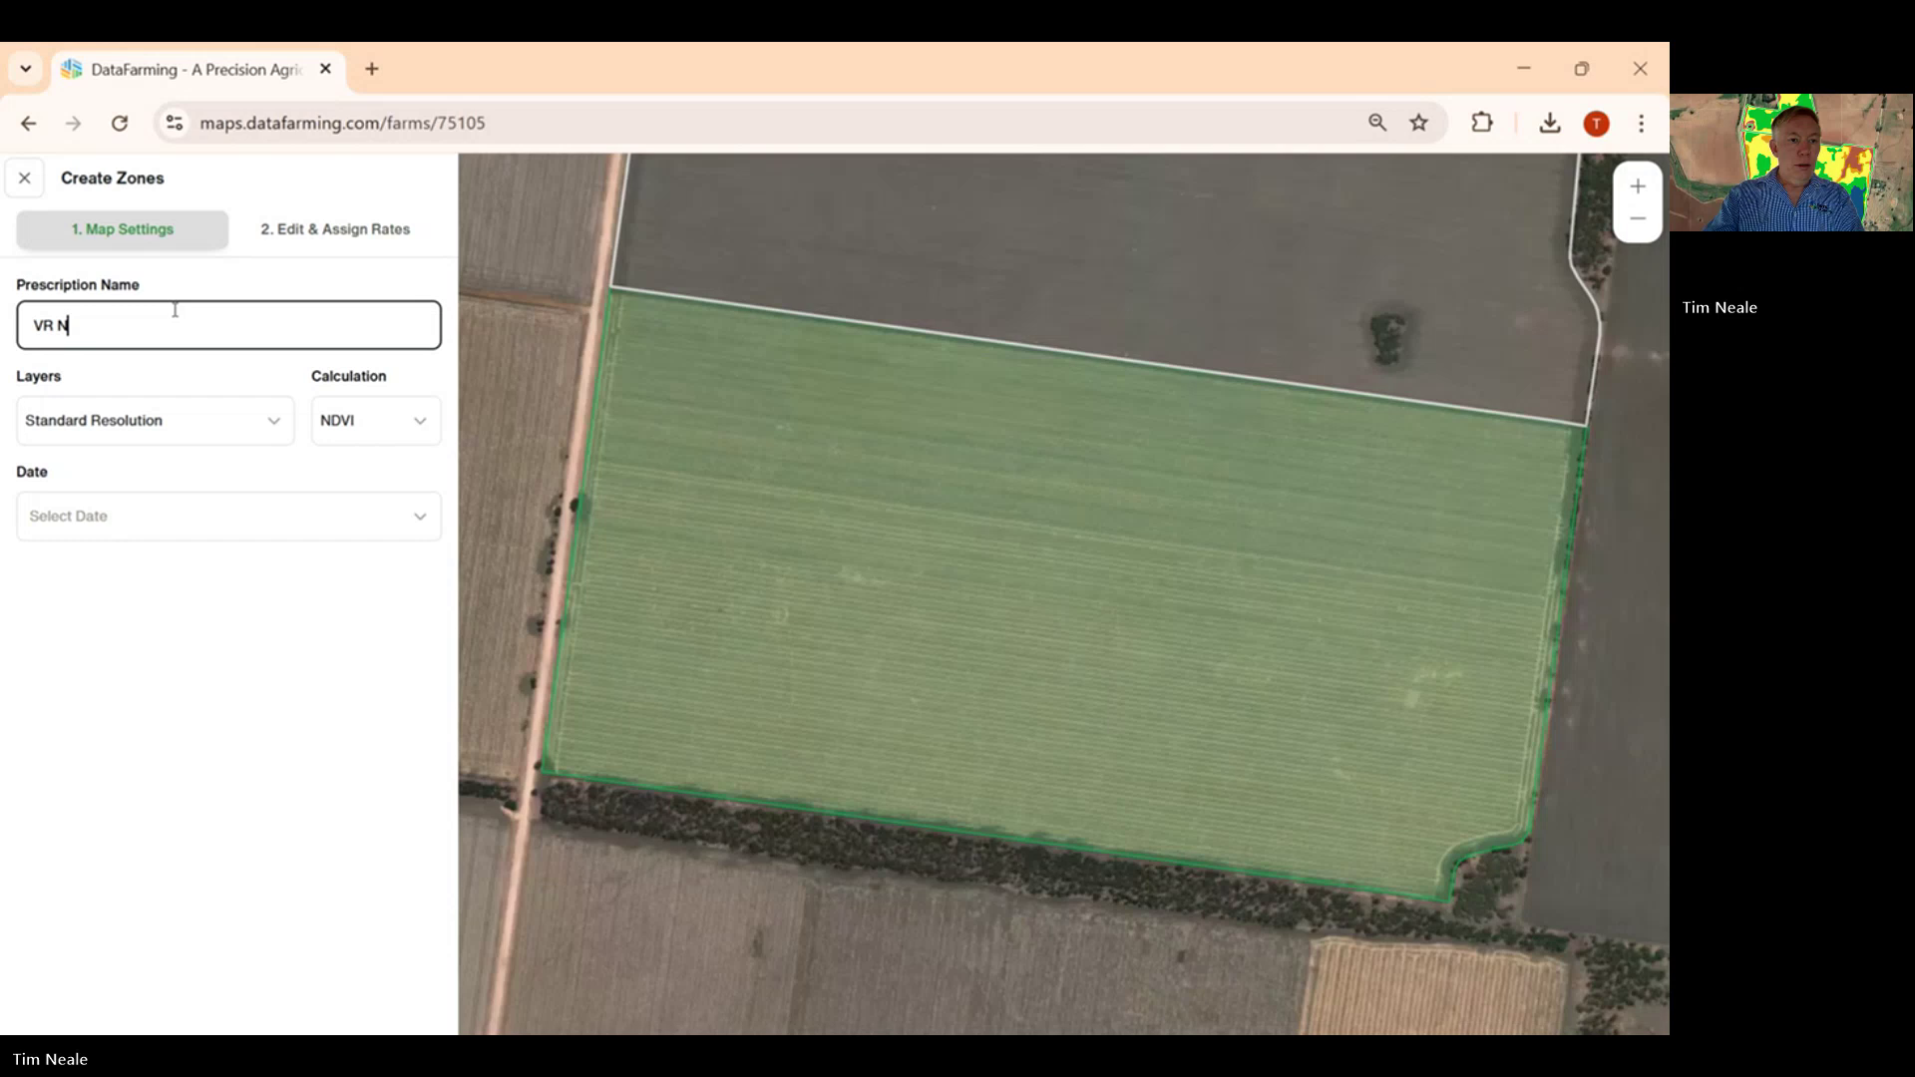
- Base the prescription on the Standard Resolution layer with the PCD calculation
click(103, 425)
click(371, 420)
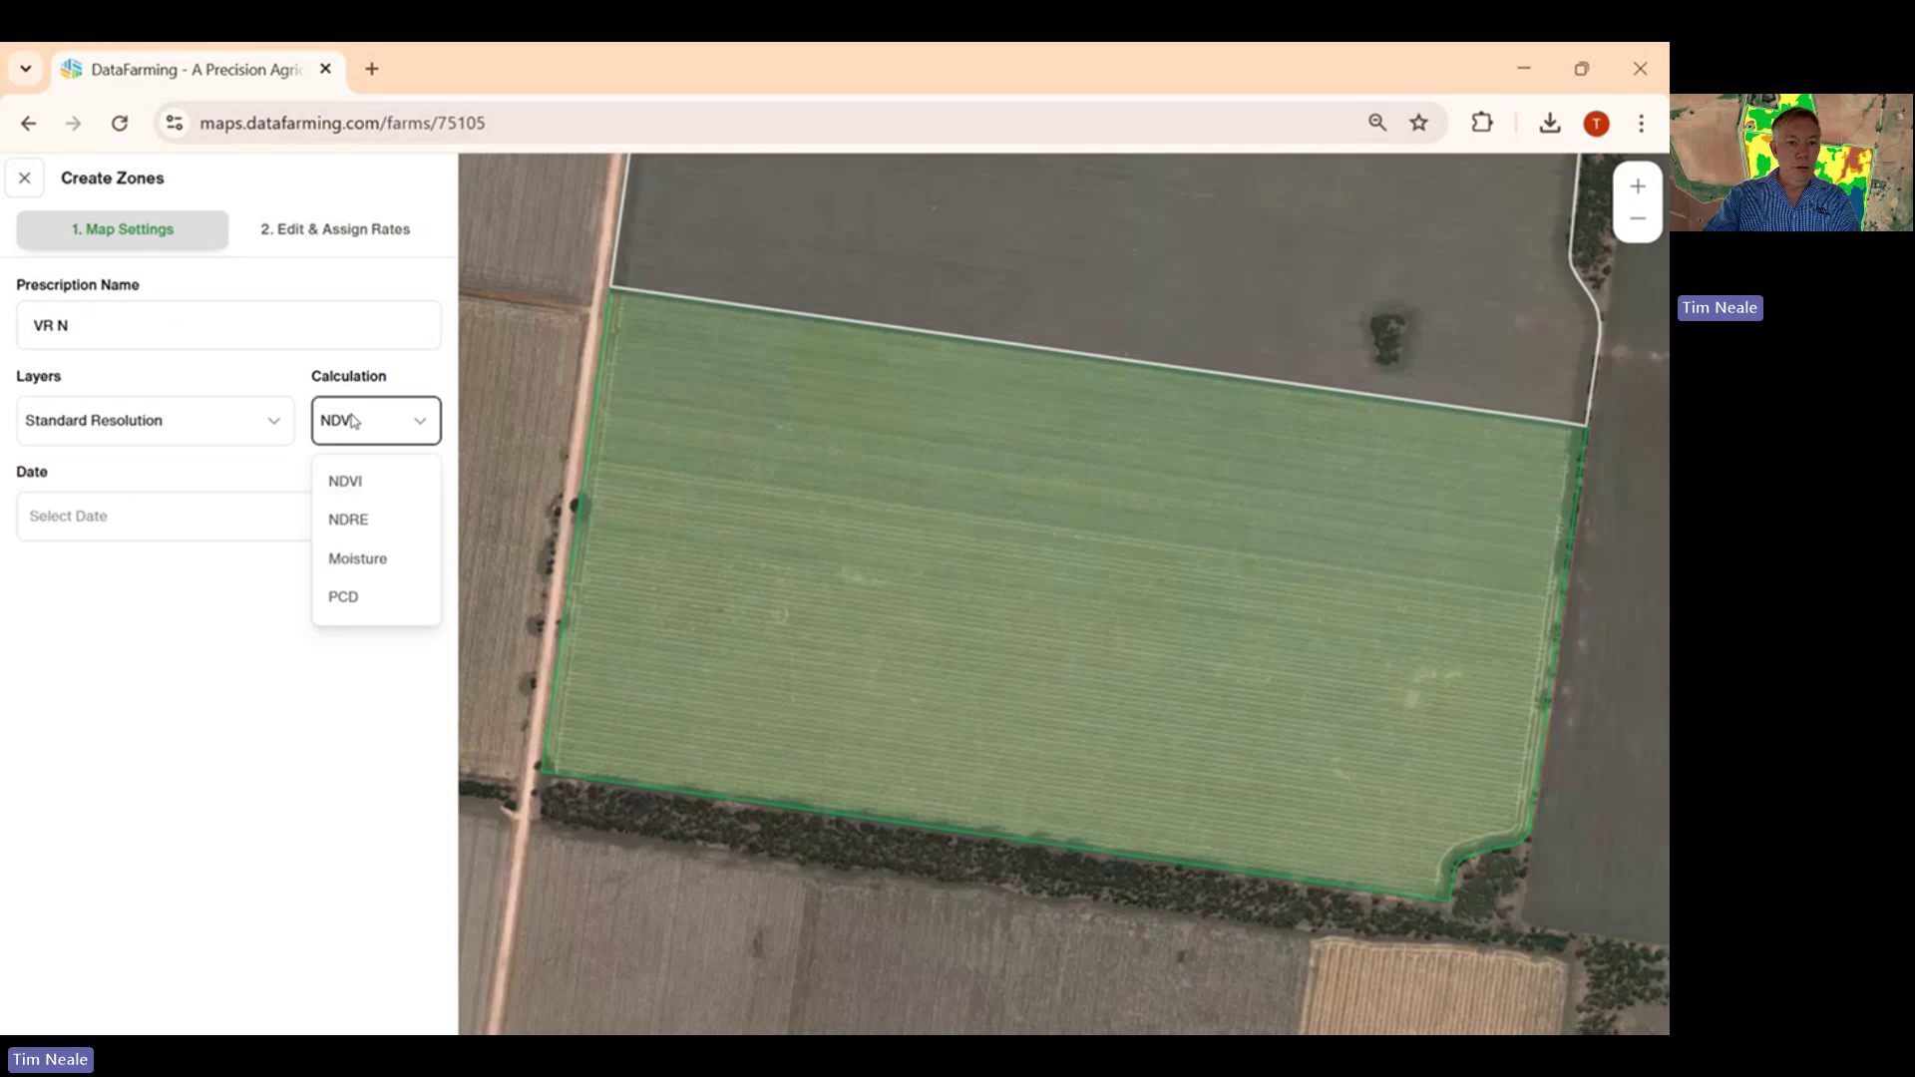
click(342, 594)
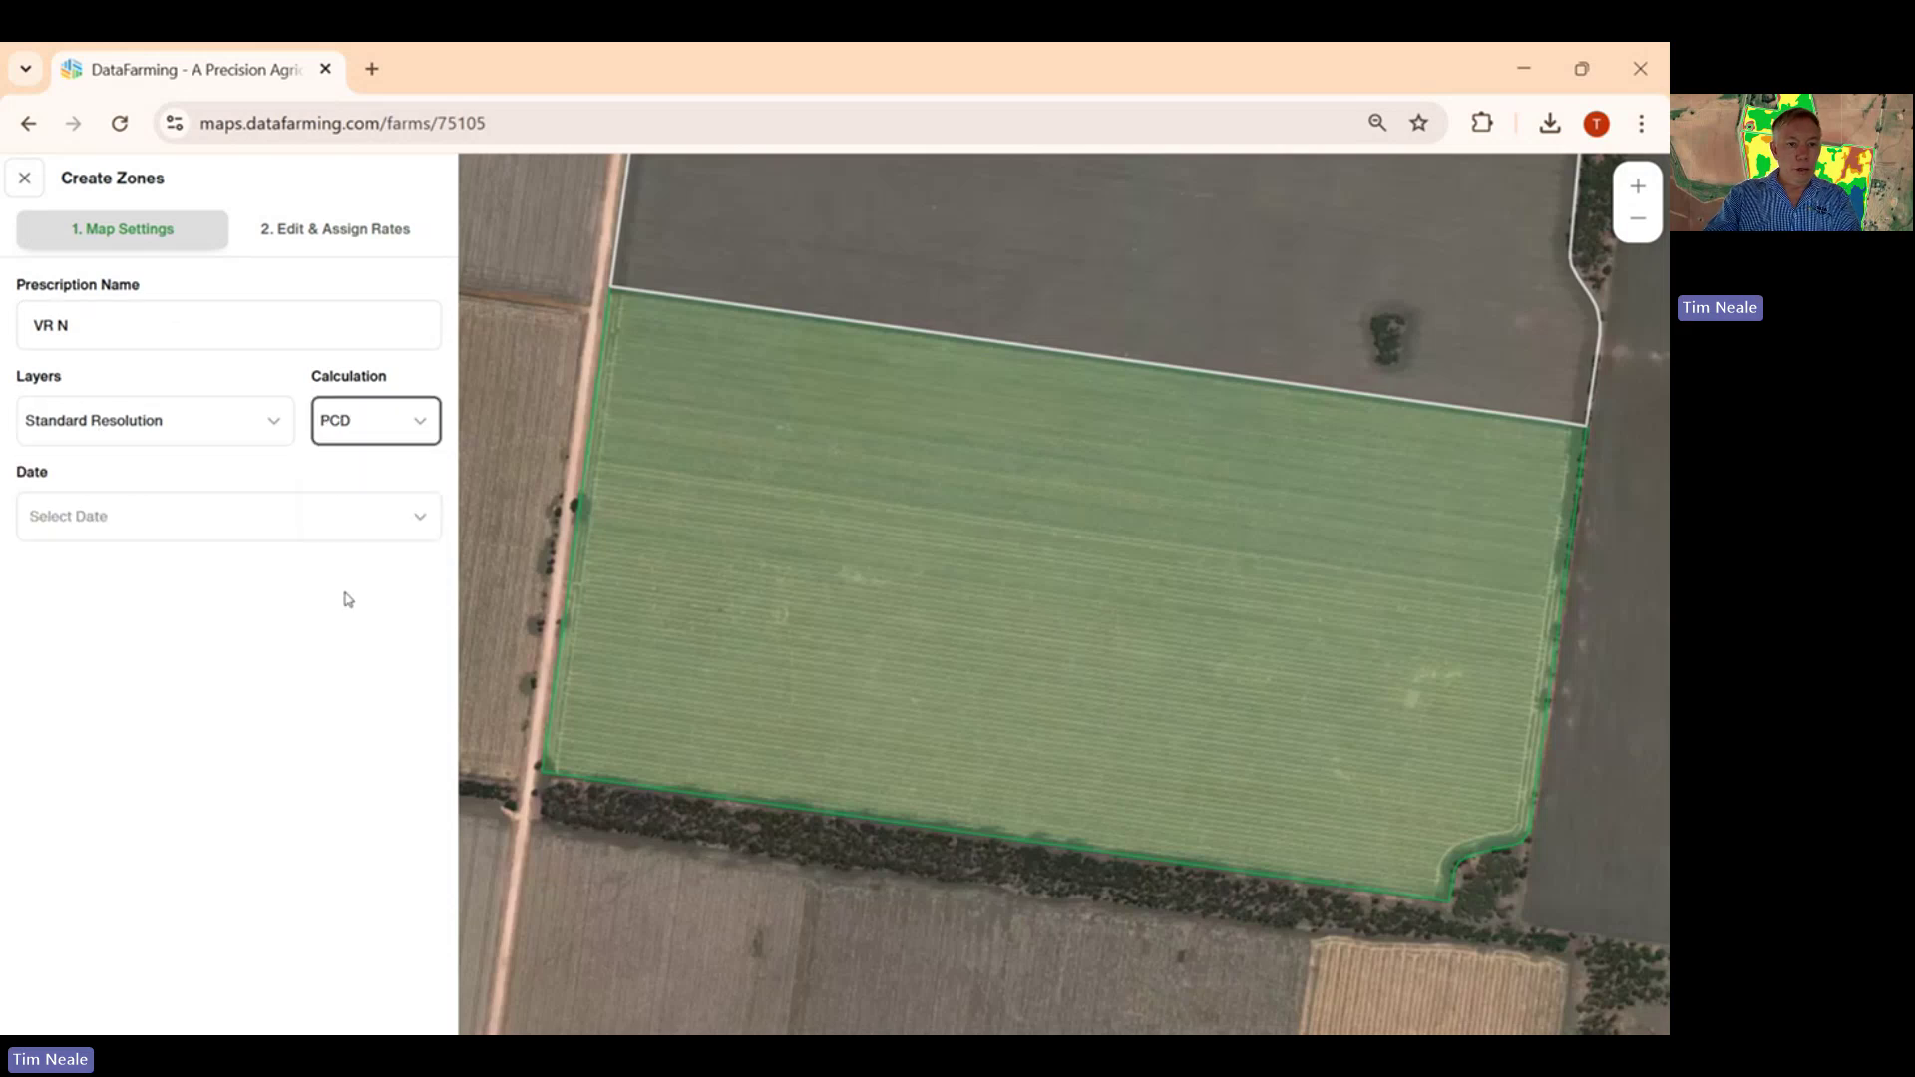
click(235, 434)
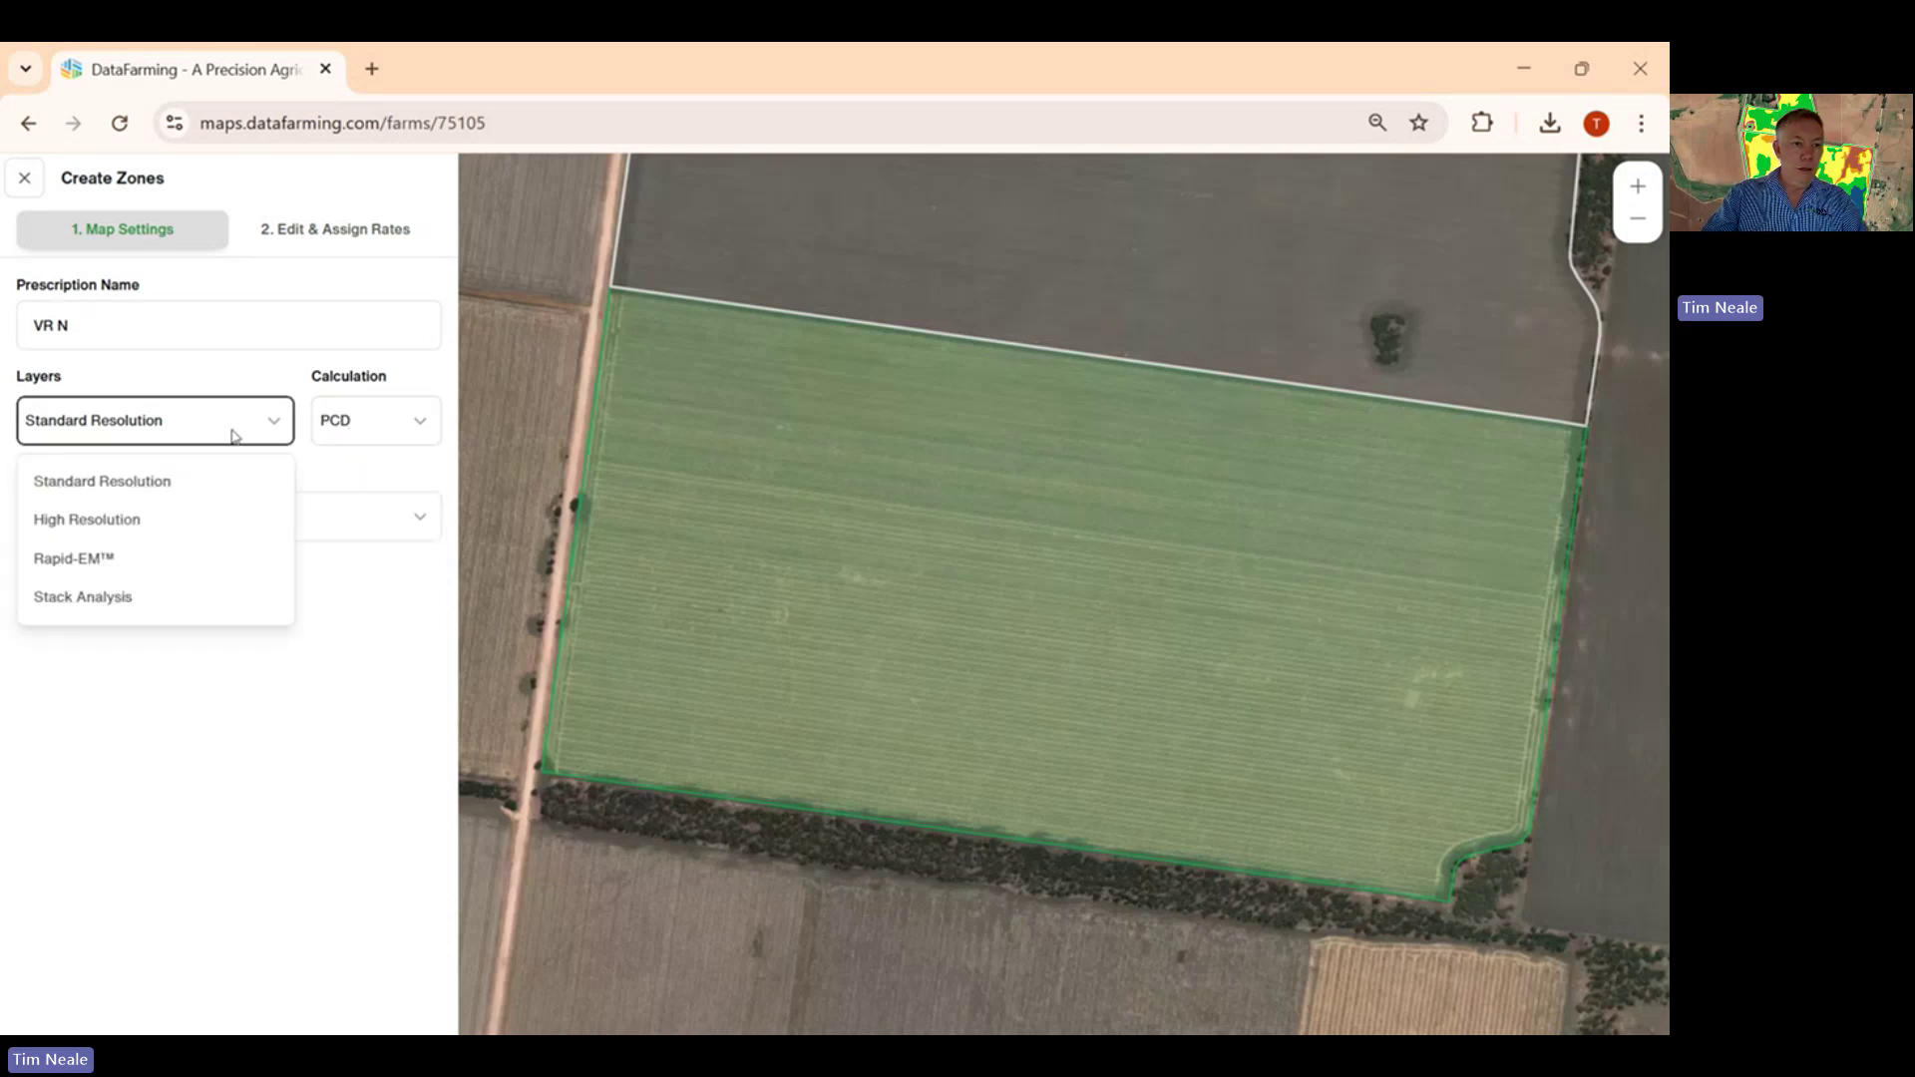
click(206, 483)
click(385, 417)
- Select the Jun 15, 2025 image date for the prescription map
click(227, 517)
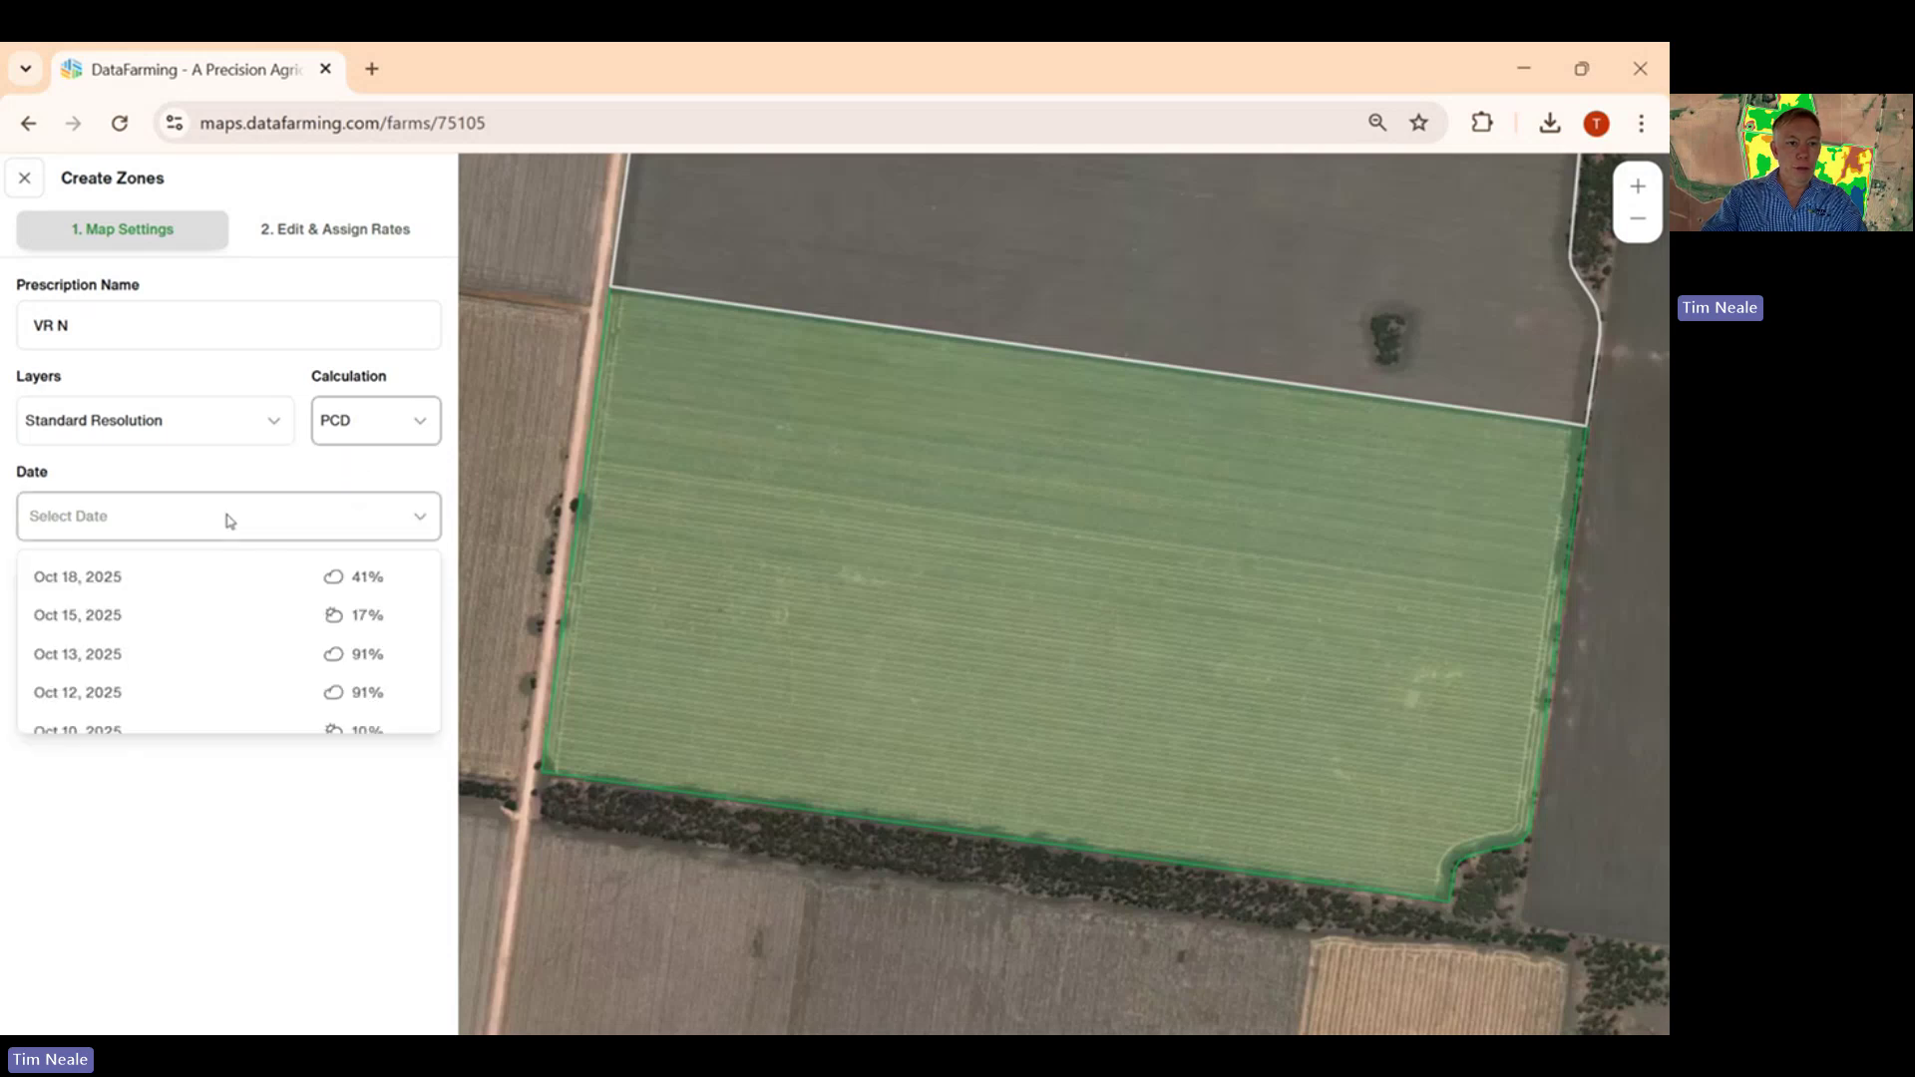
scroll(222, 626, down, 3)
scroll(221, 628, down, 2)
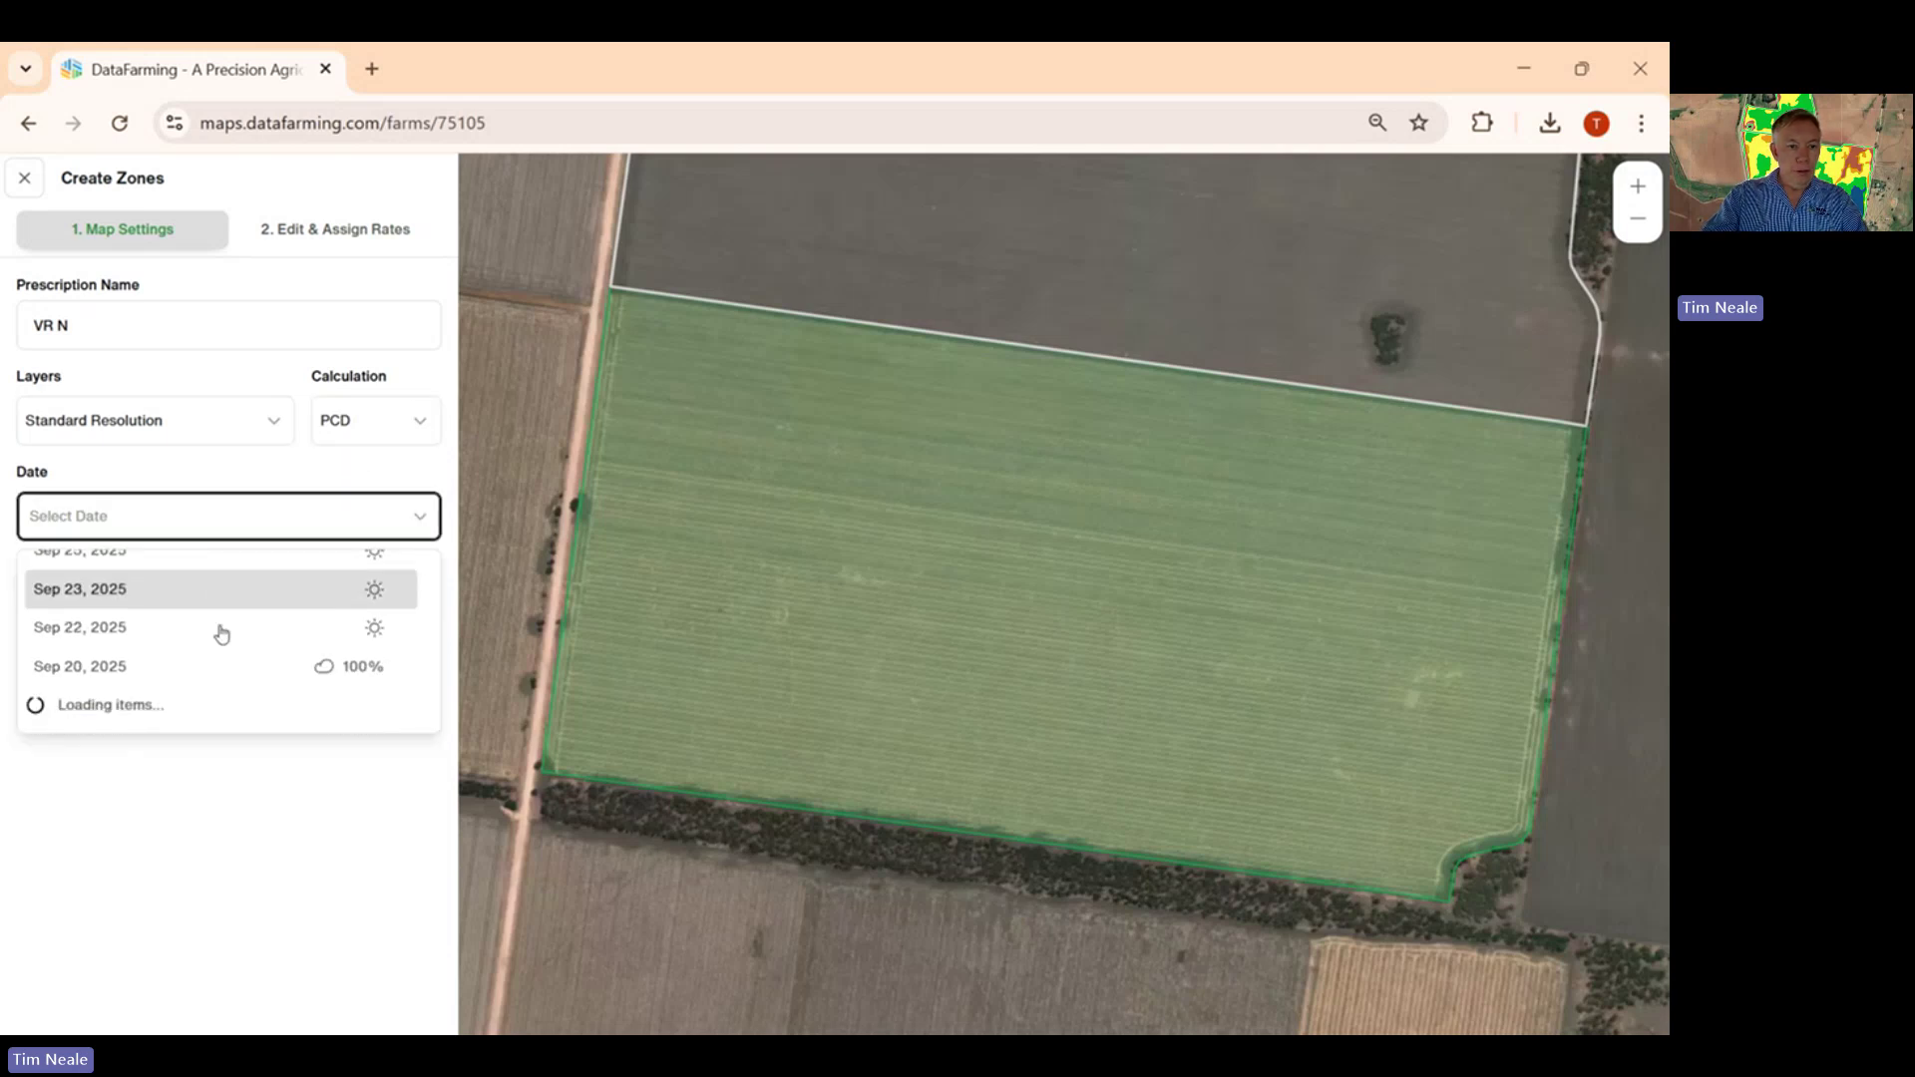
scroll(220, 637, down, 10)
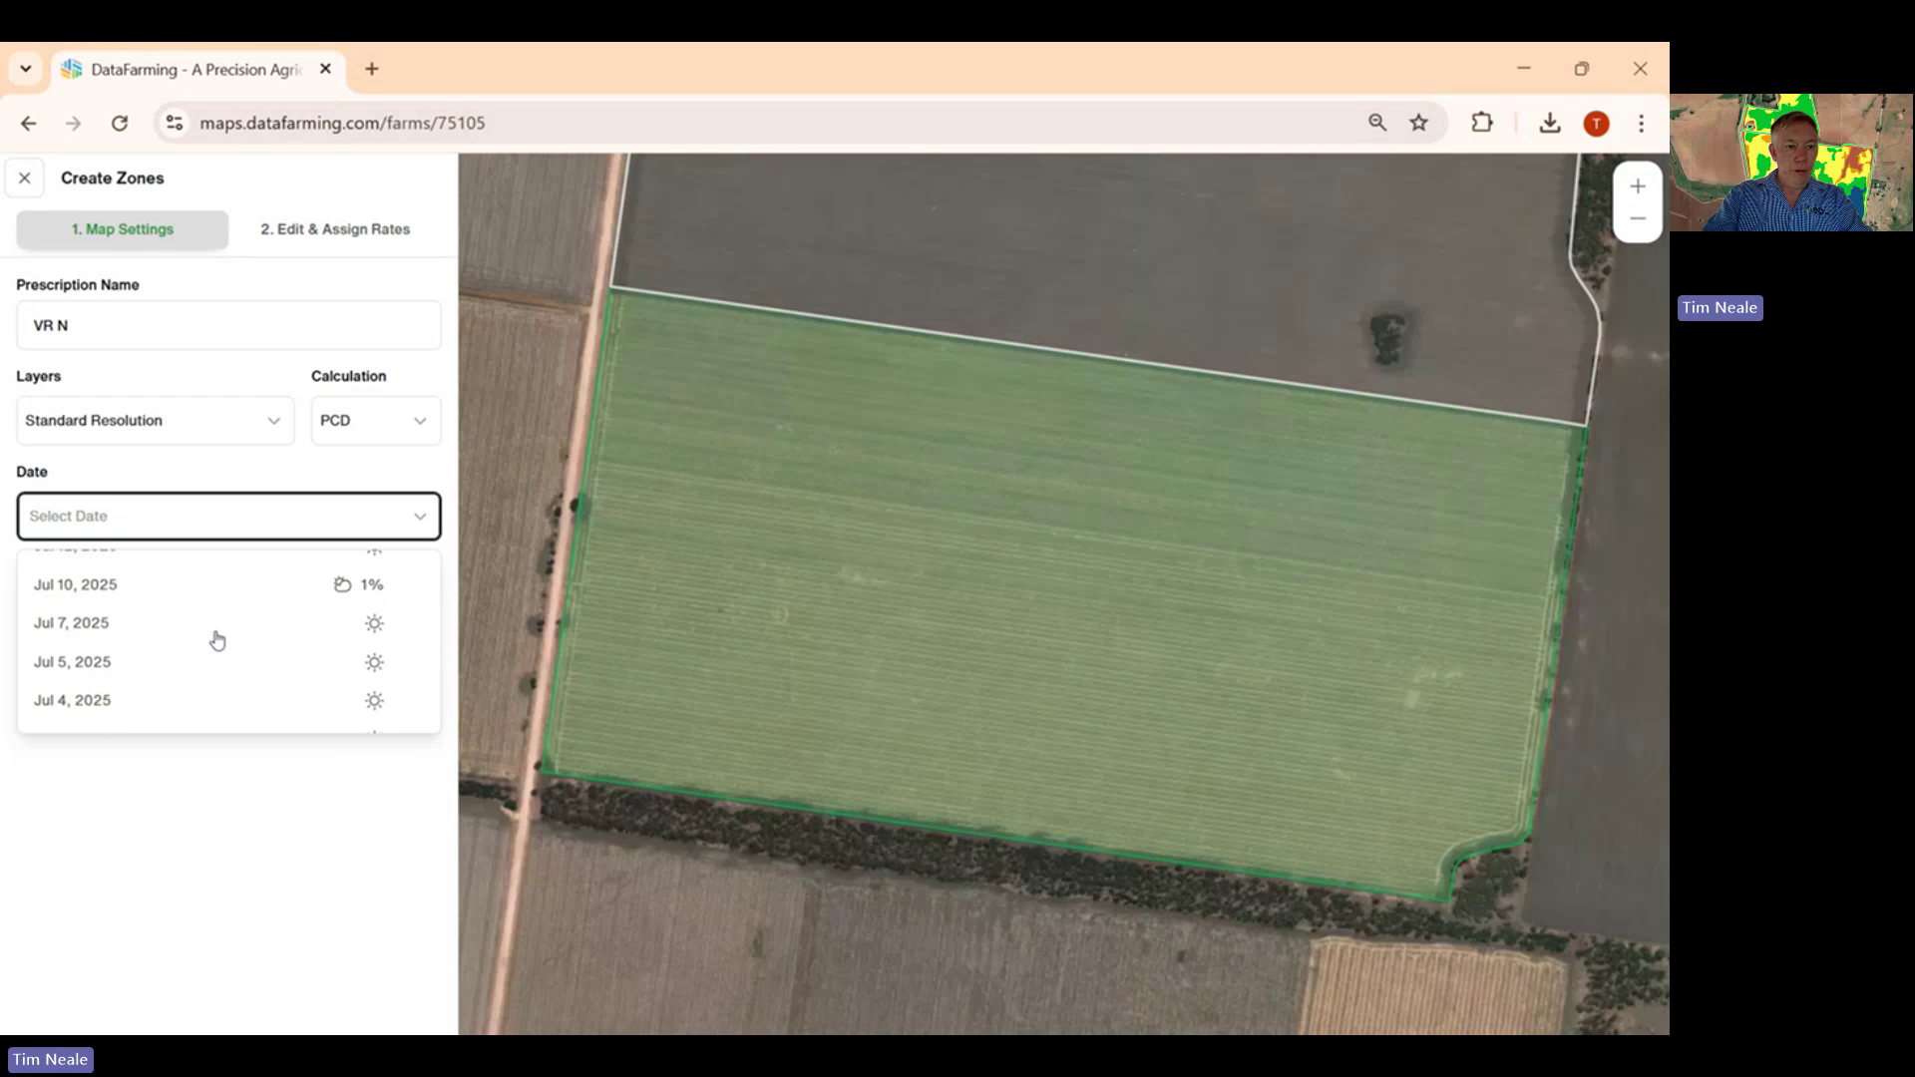
scroll(217, 639, down, 3)
scroll(215, 641, down, 1)
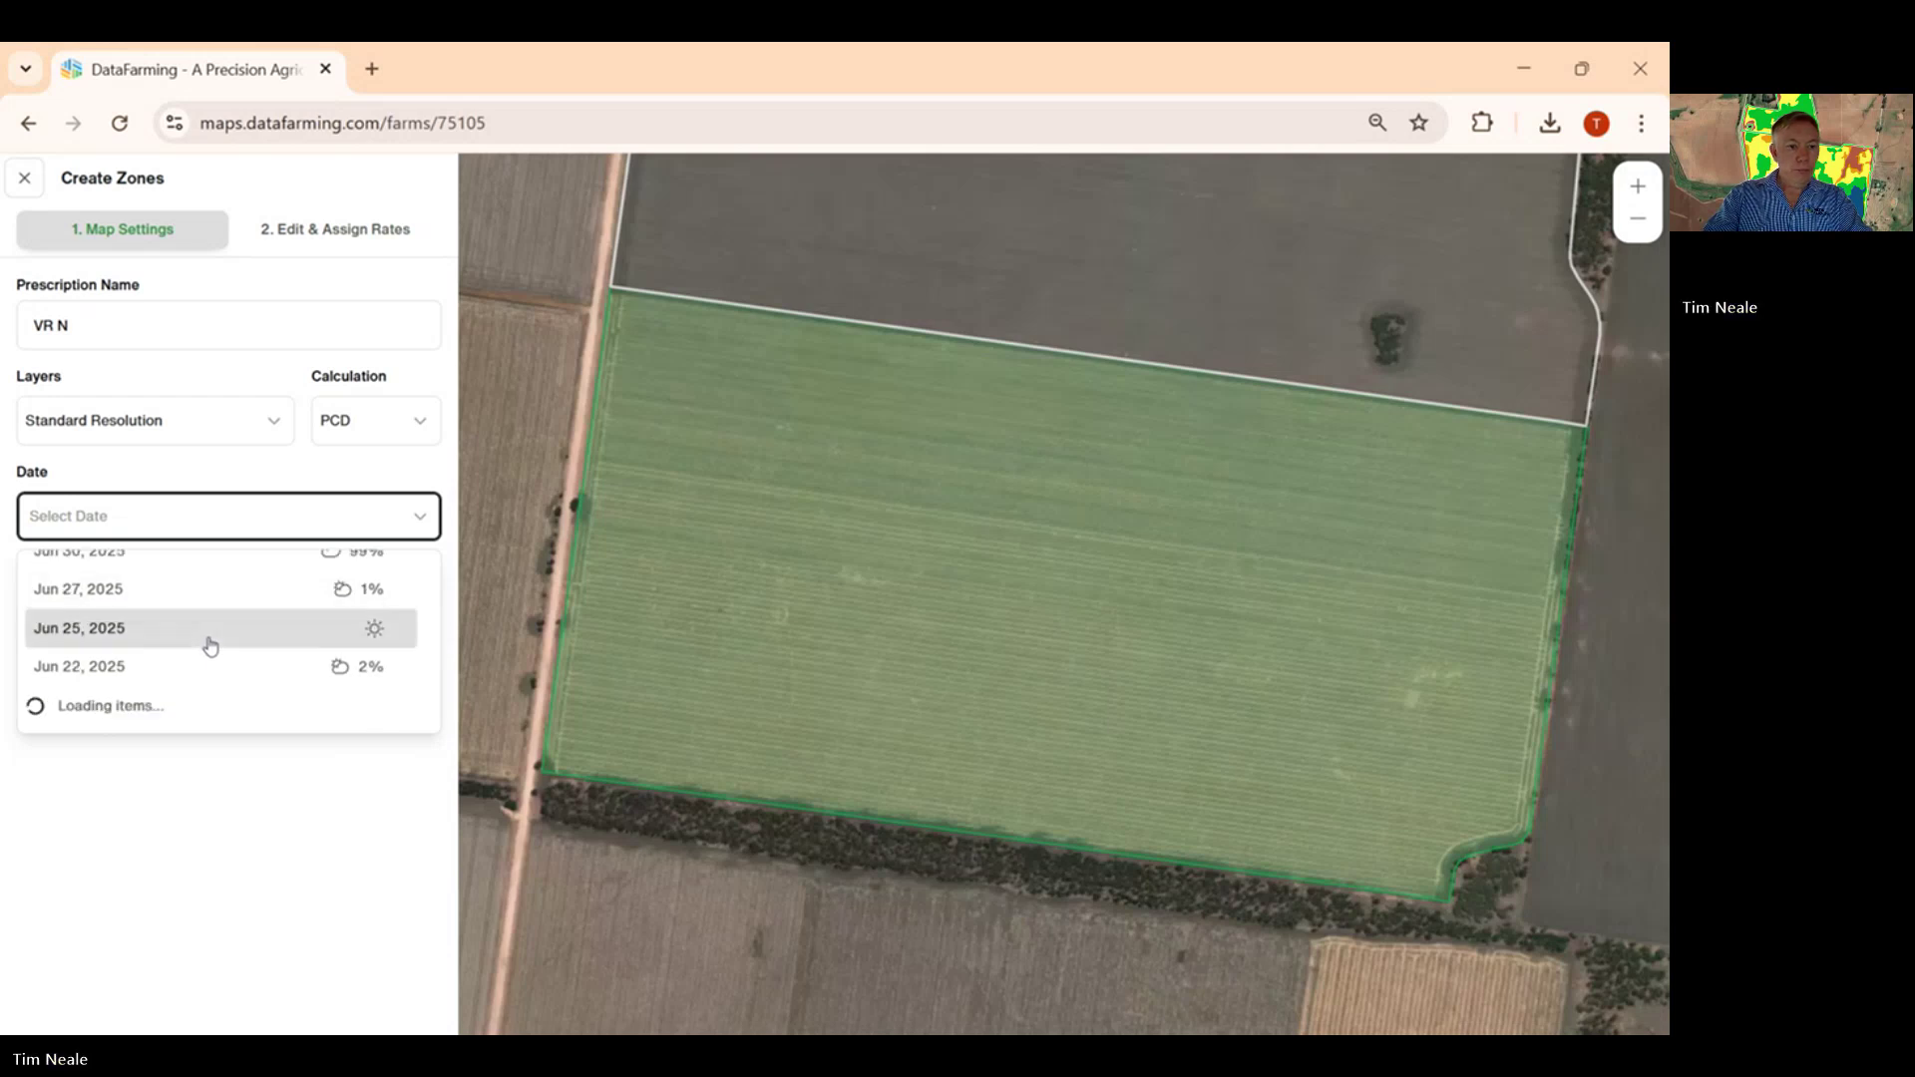
scroll(211, 646, down, 3)
scroll(206, 641, down, 1)
scroll(193, 637, up, 2)
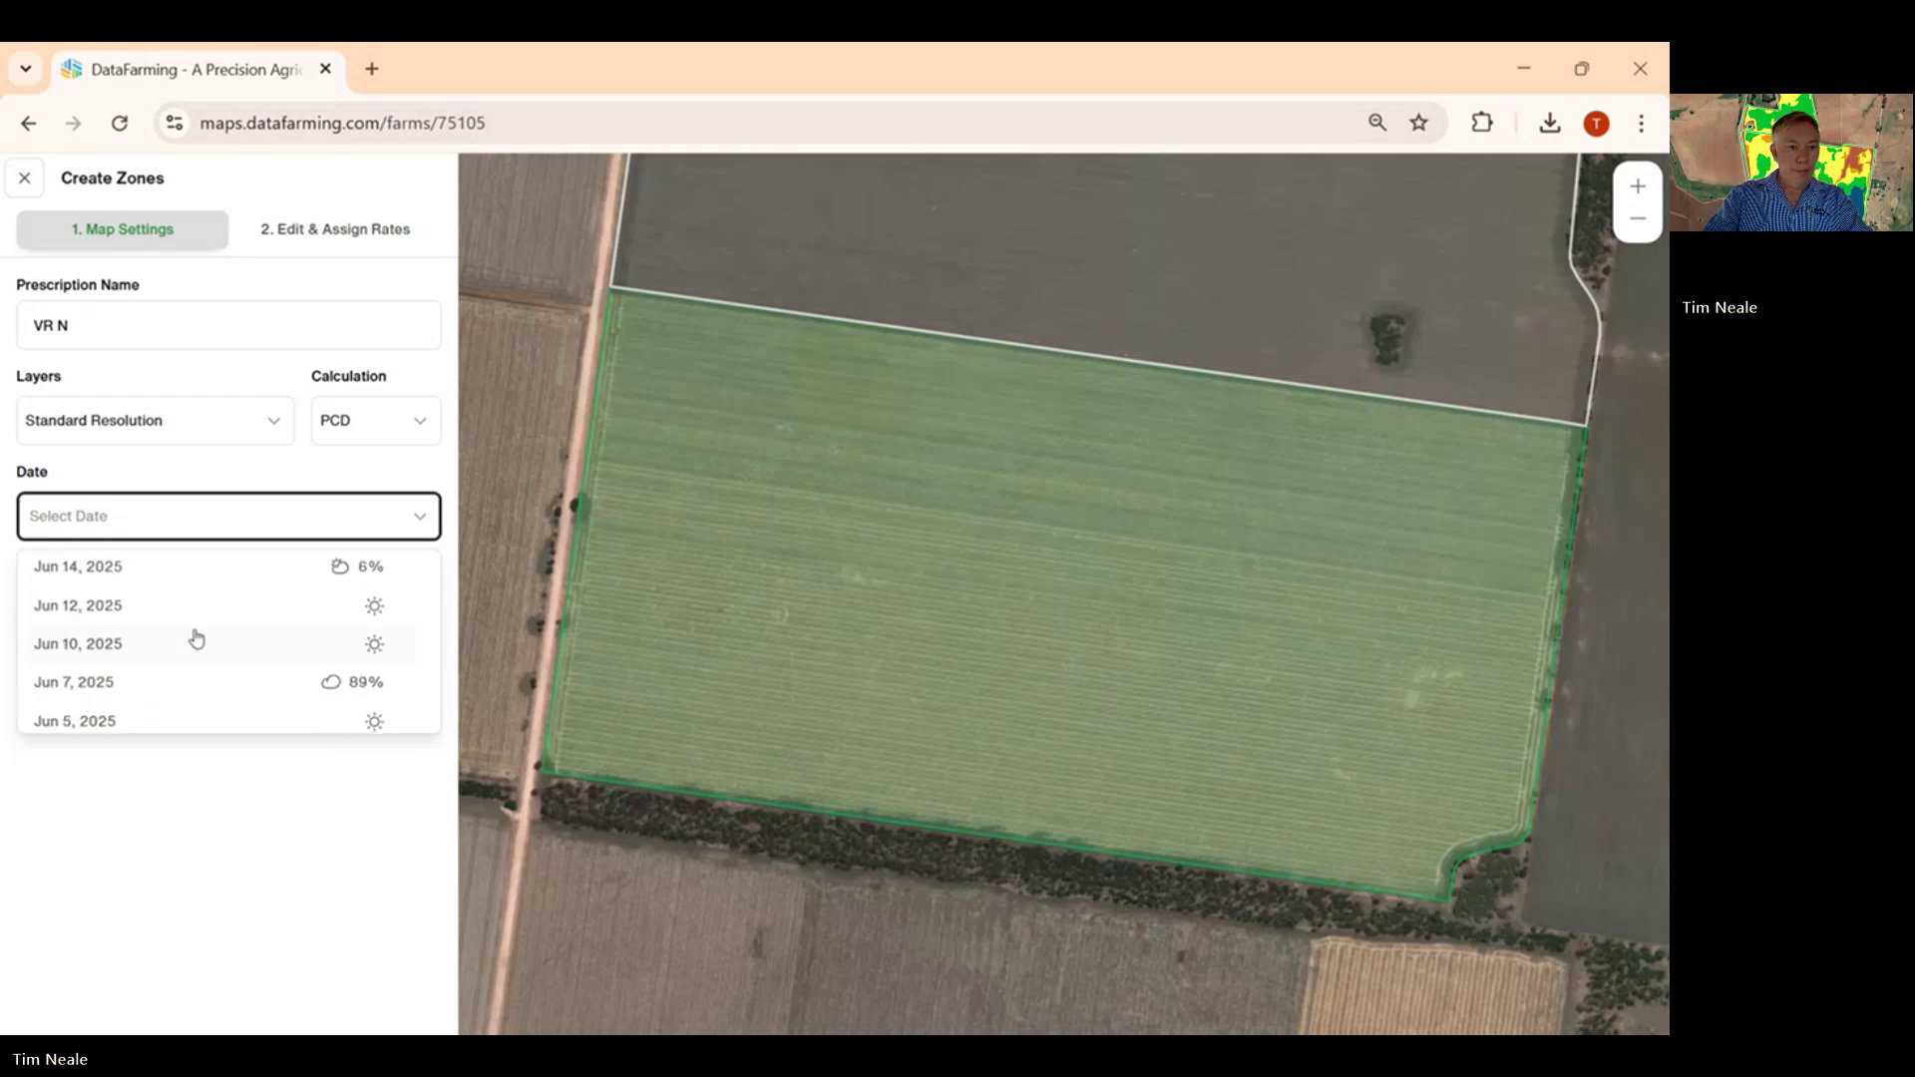
scroll(184, 630, up, 2)
click(173, 655)
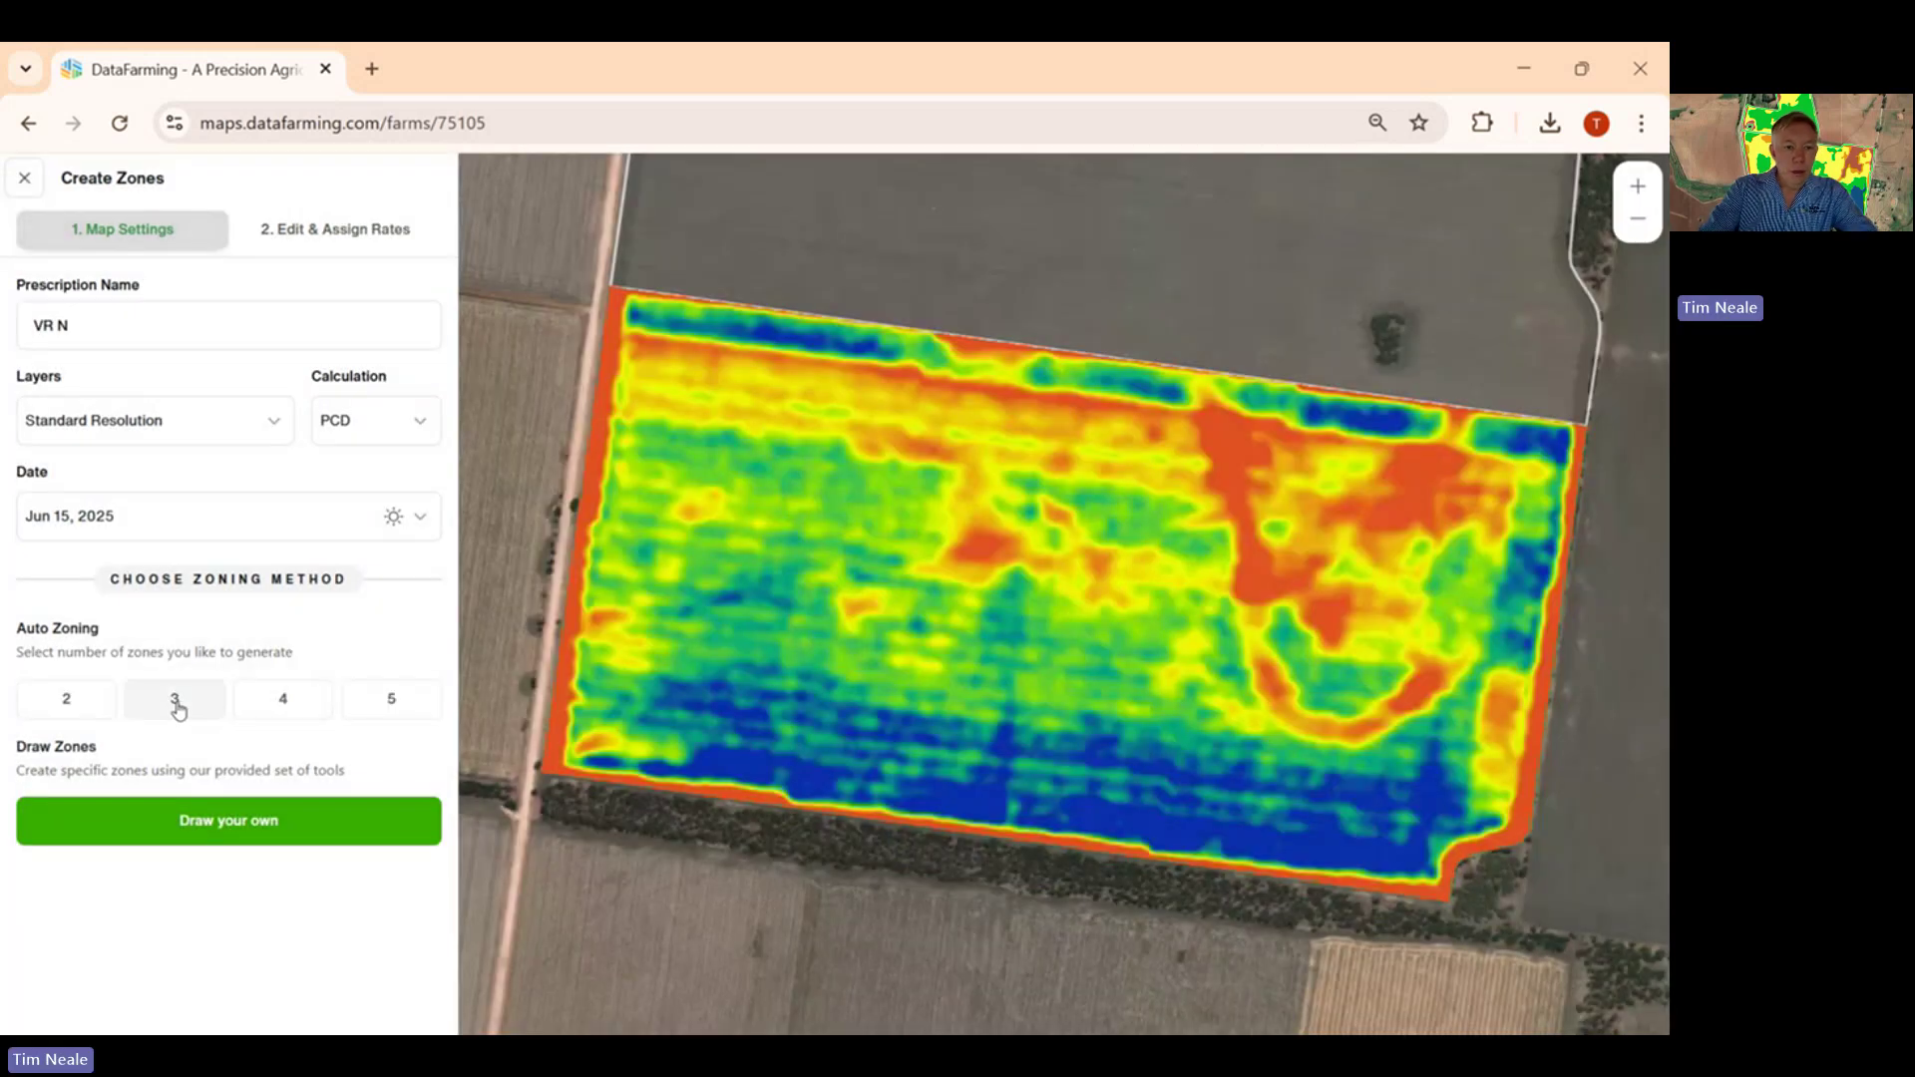
- Generate auto zones at a 50m output scale, first with three zones and finally with four
click(175, 702)
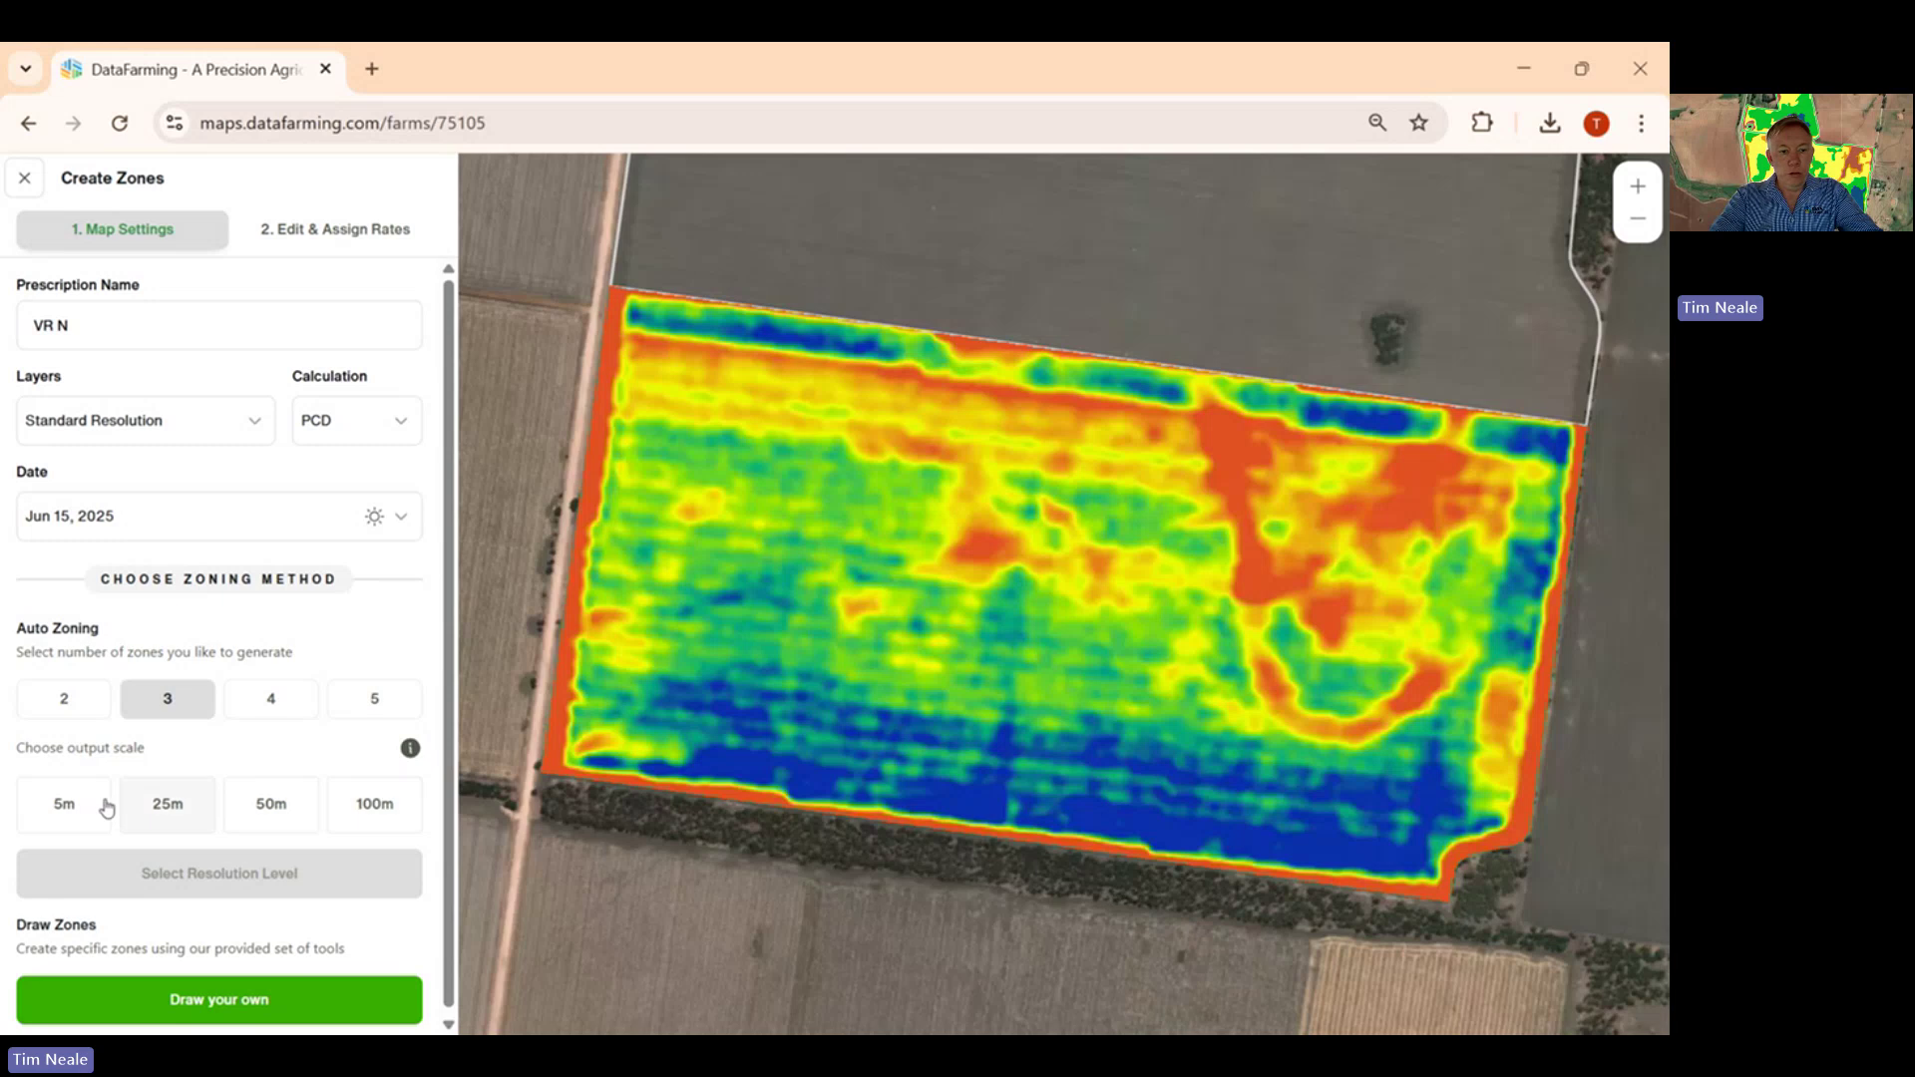
click(251, 802)
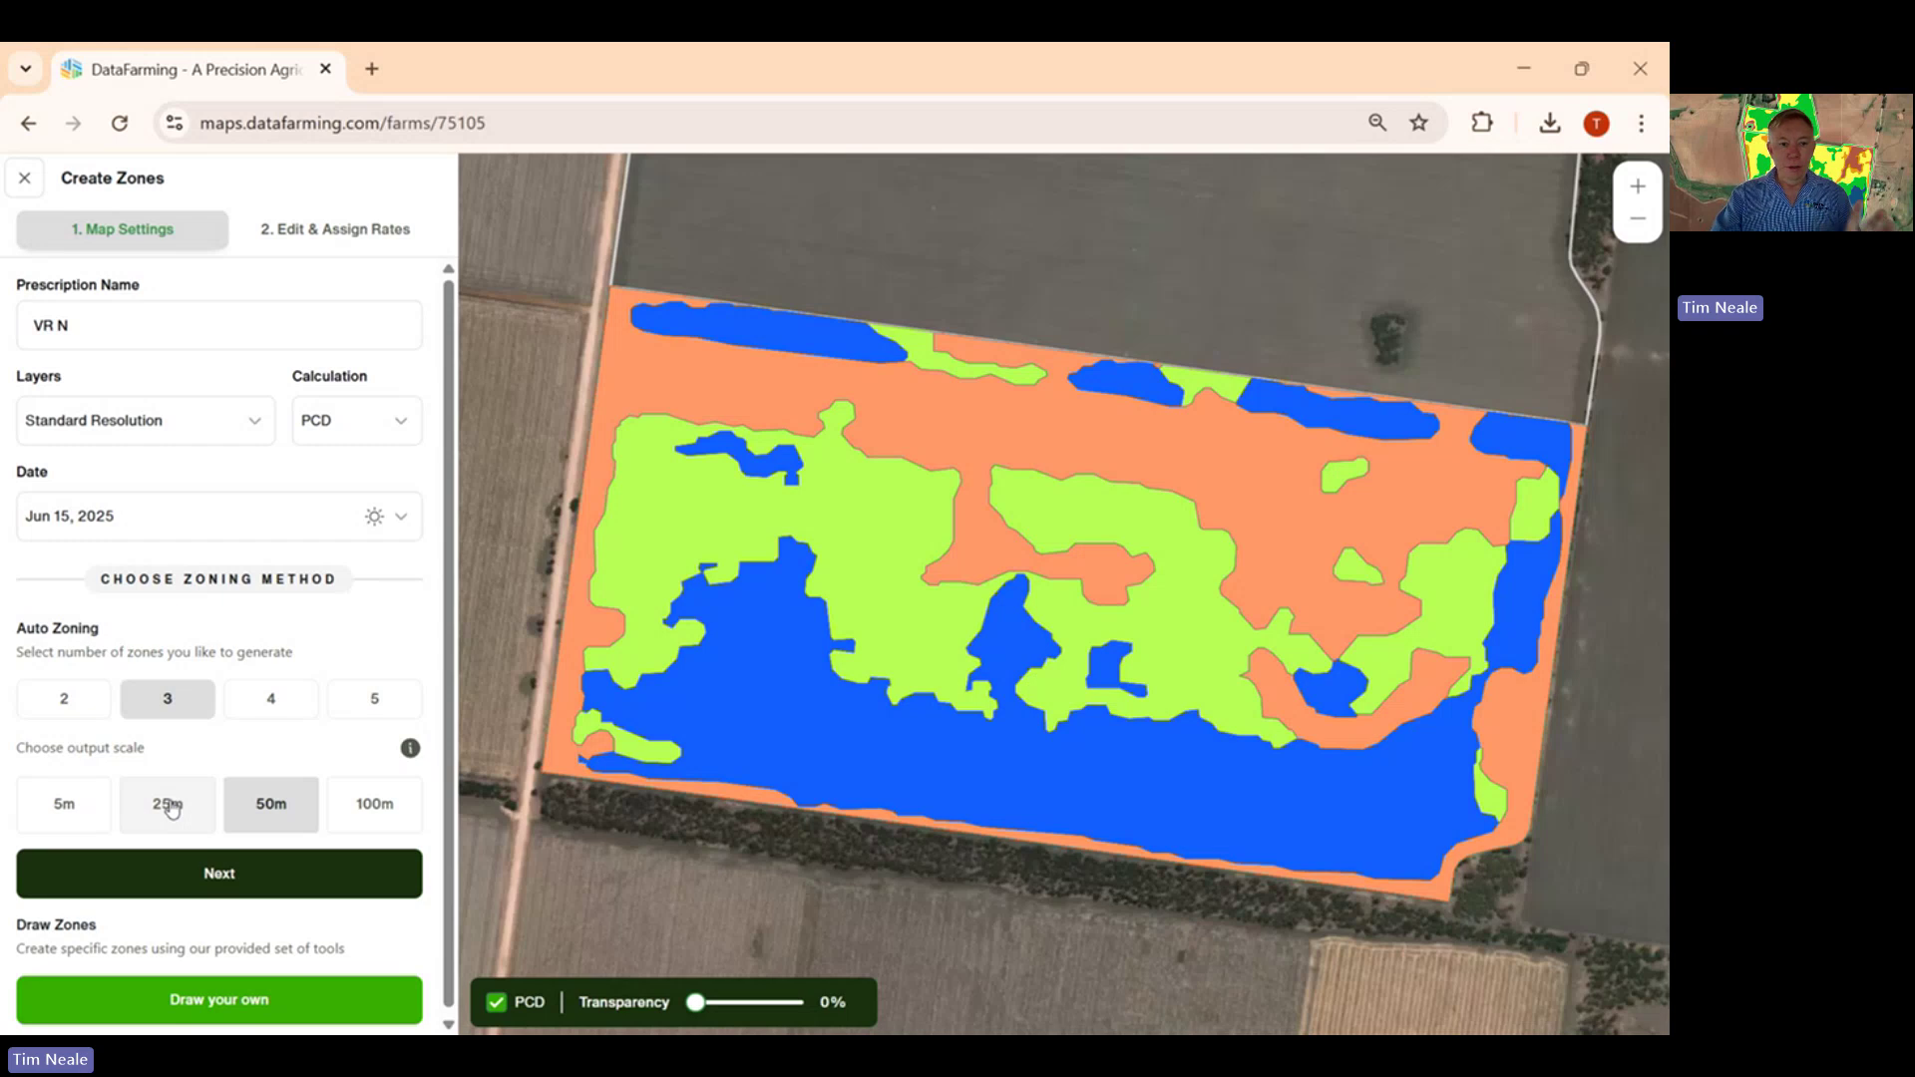
click(279, 711)
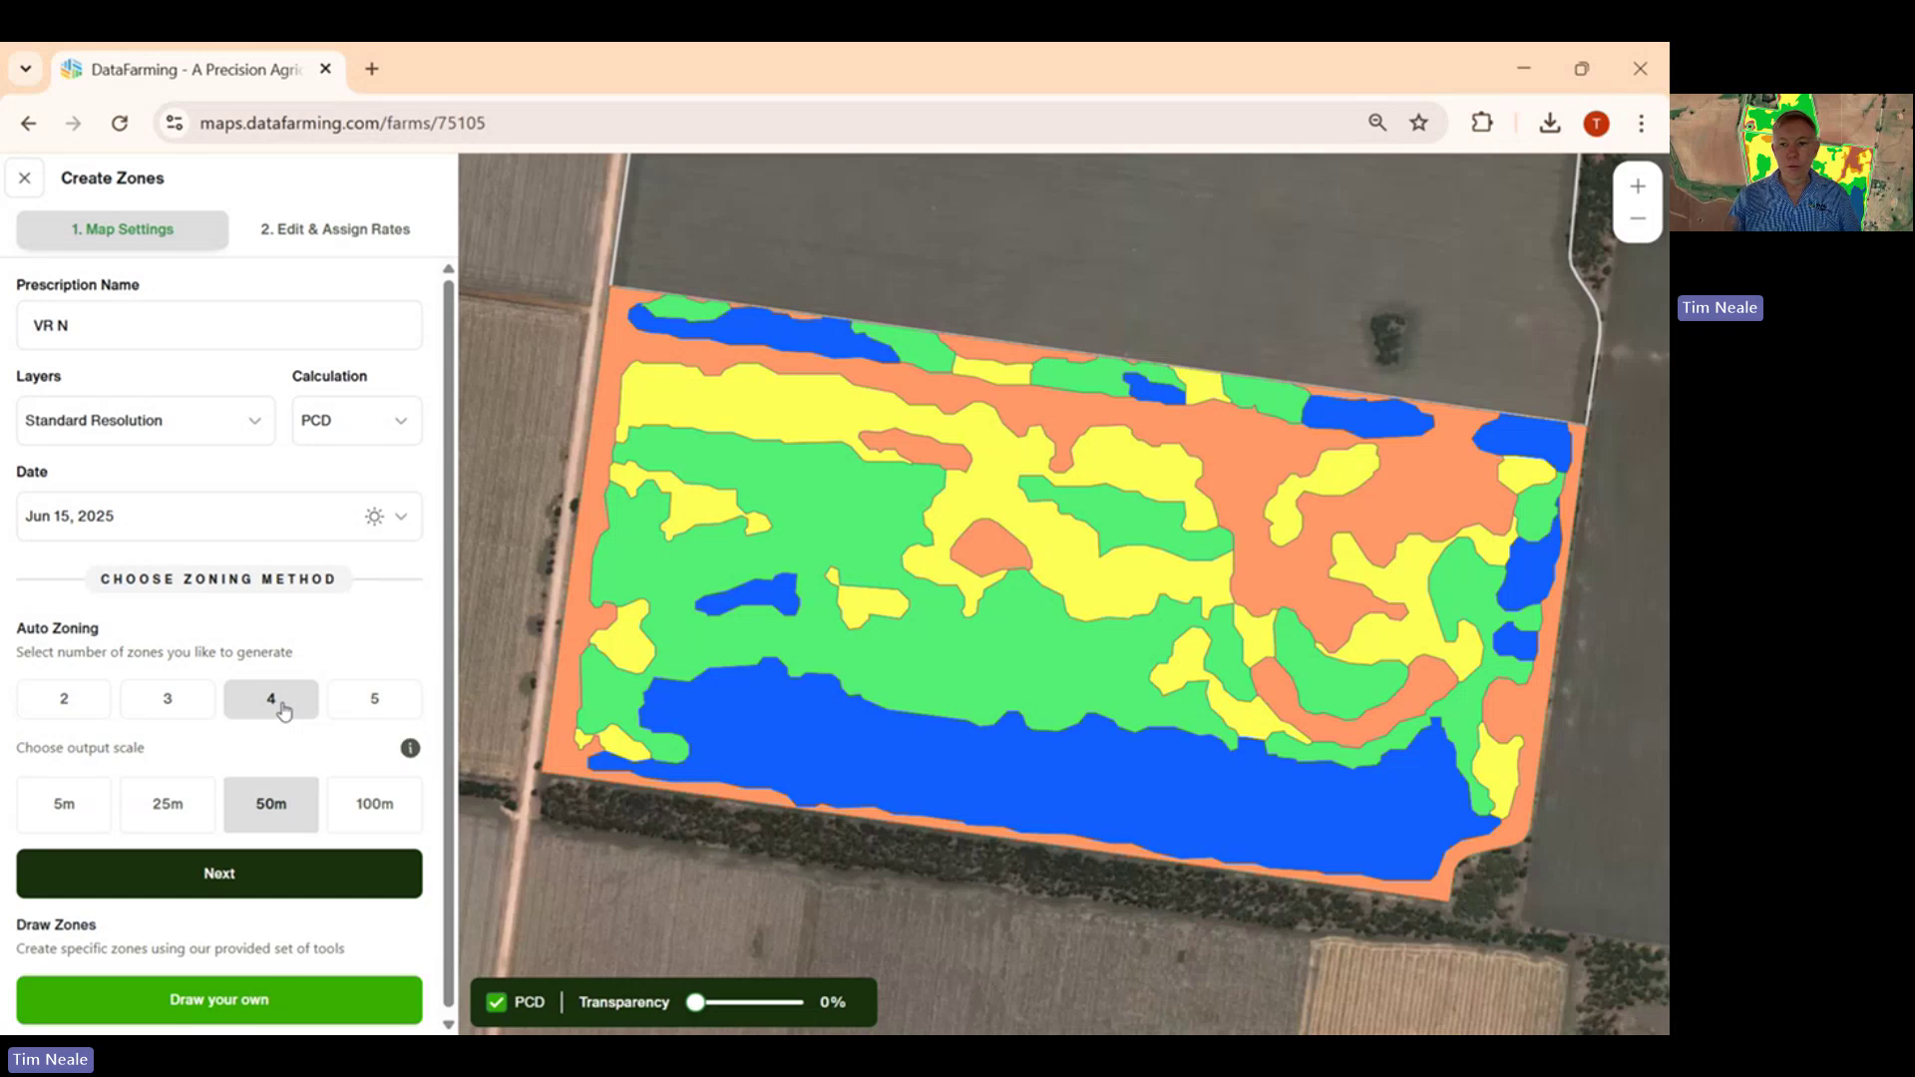
- Compare the zoning at 100m output scale and with three zones, returning to four zones at 50m
click(375, 814)
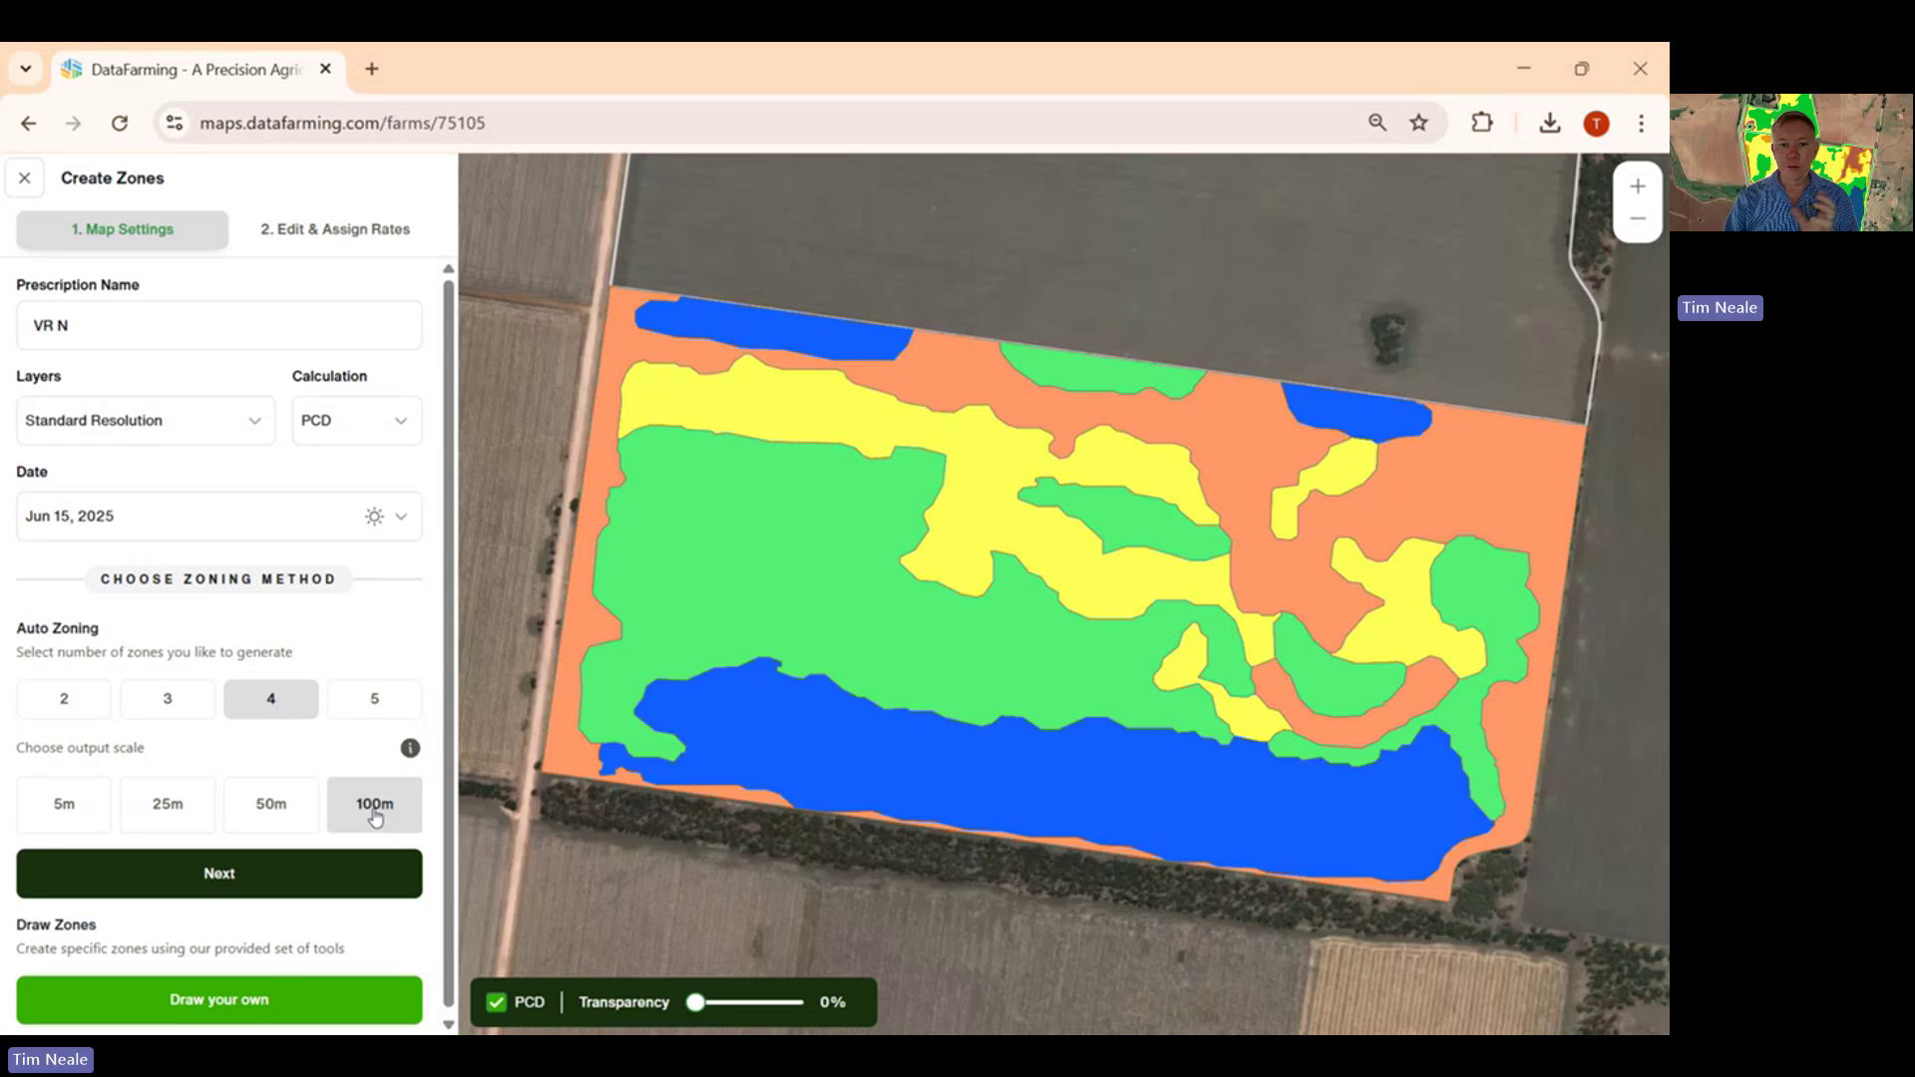
click(294, 806)
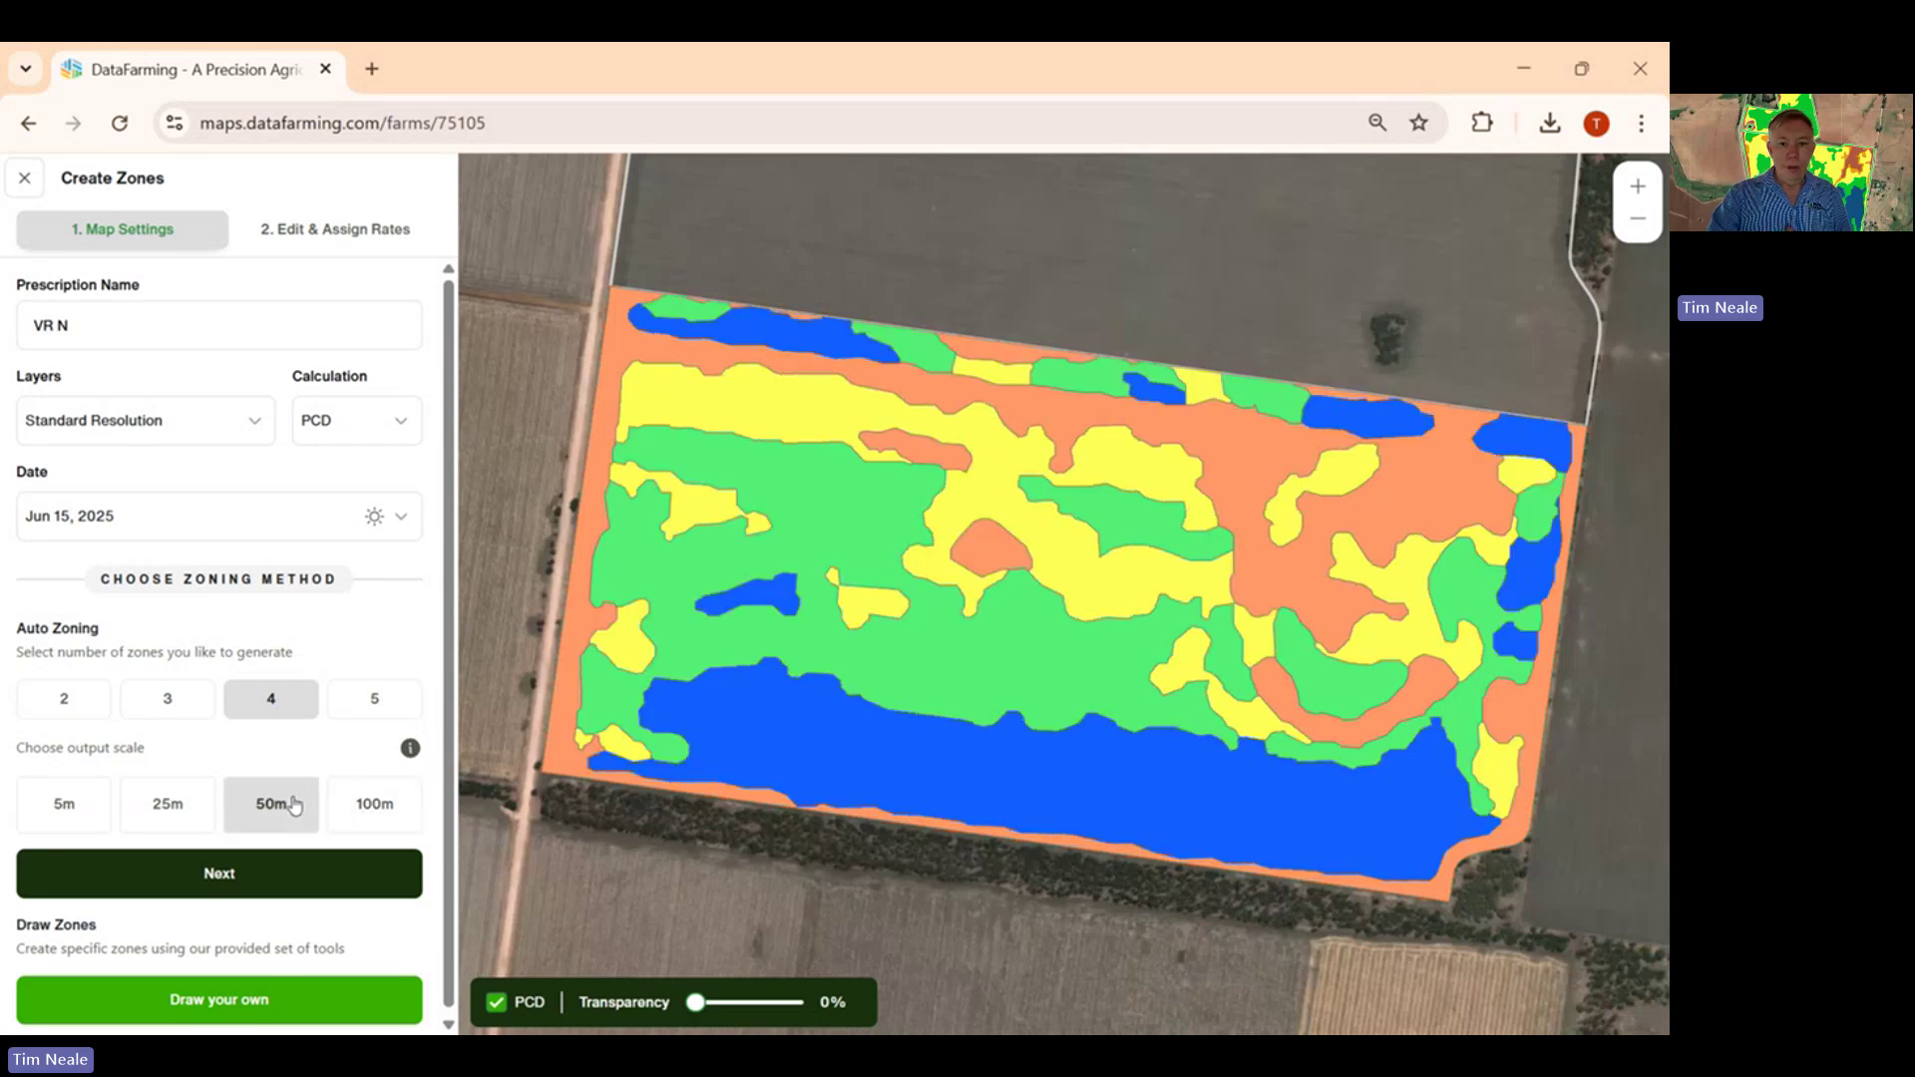
click(360, 810)
click(294, 811)
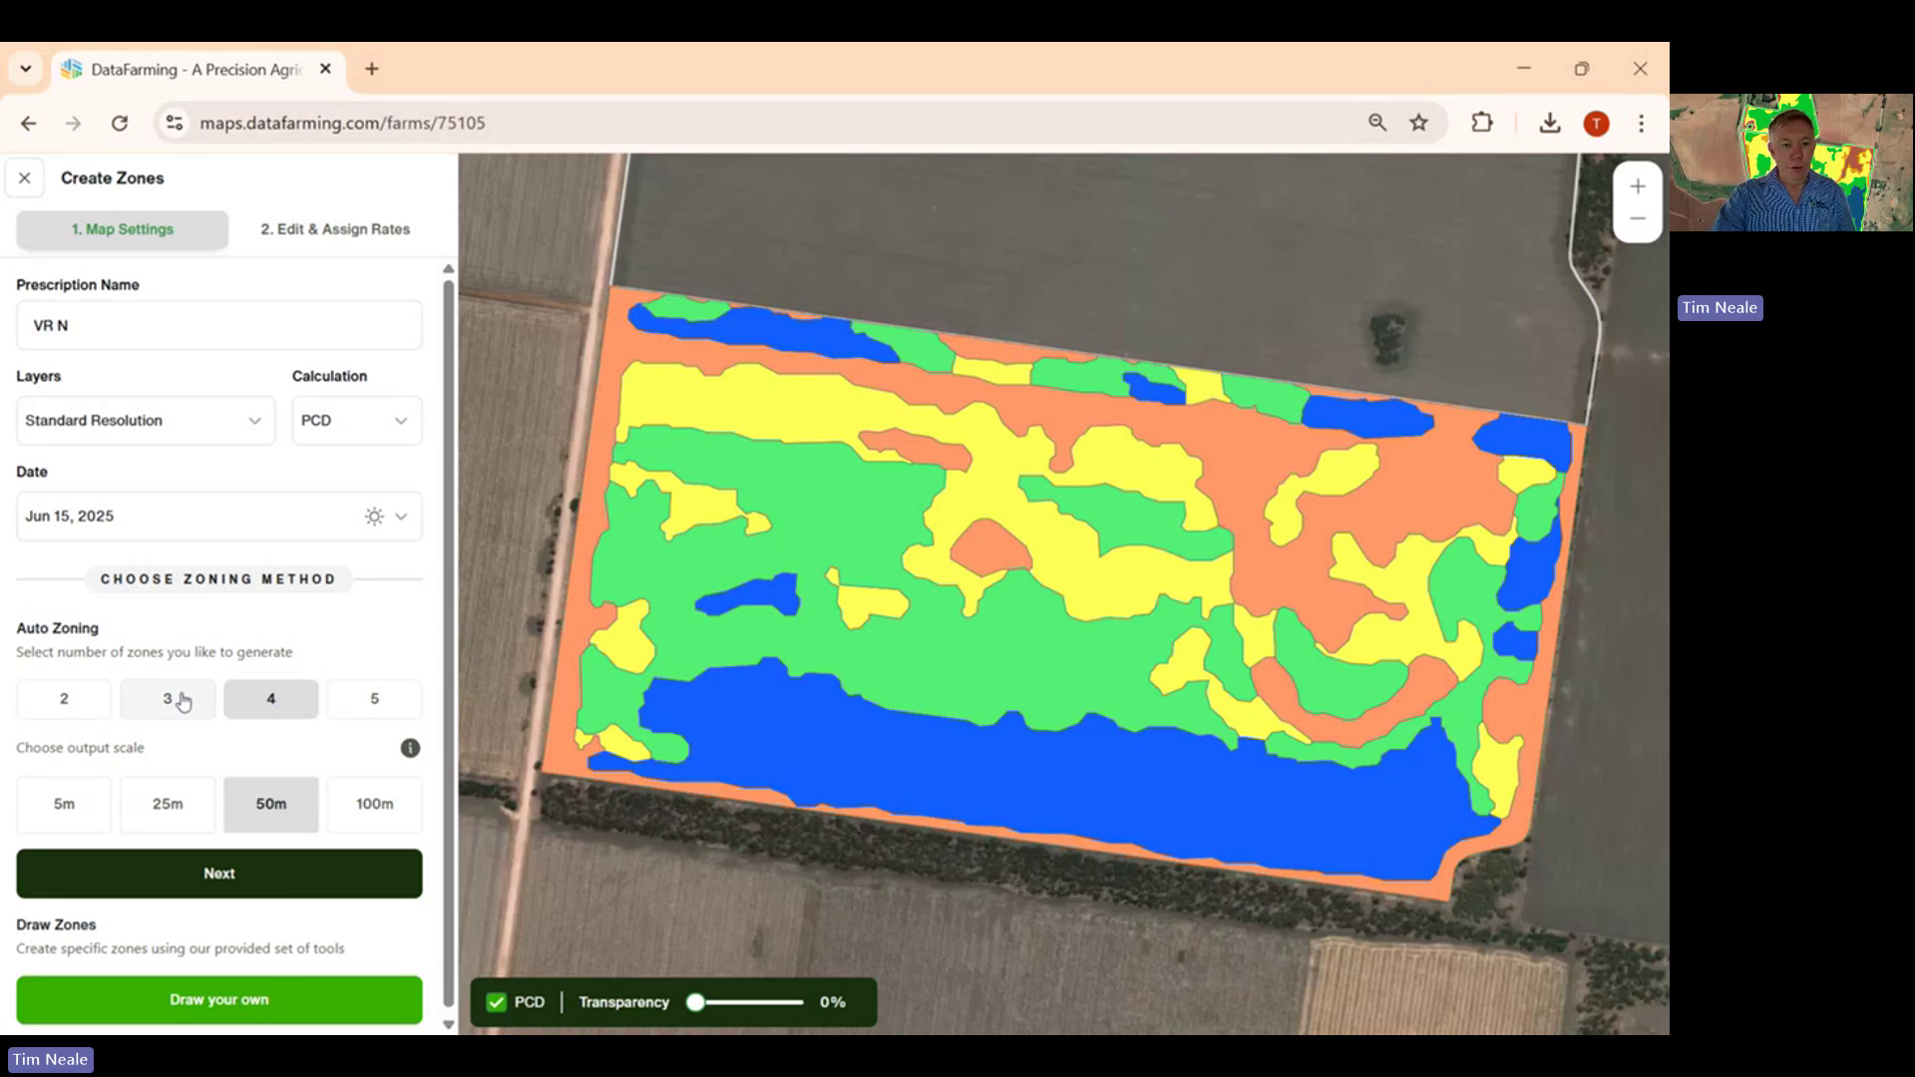
click(183, 701)
click(267, 698)
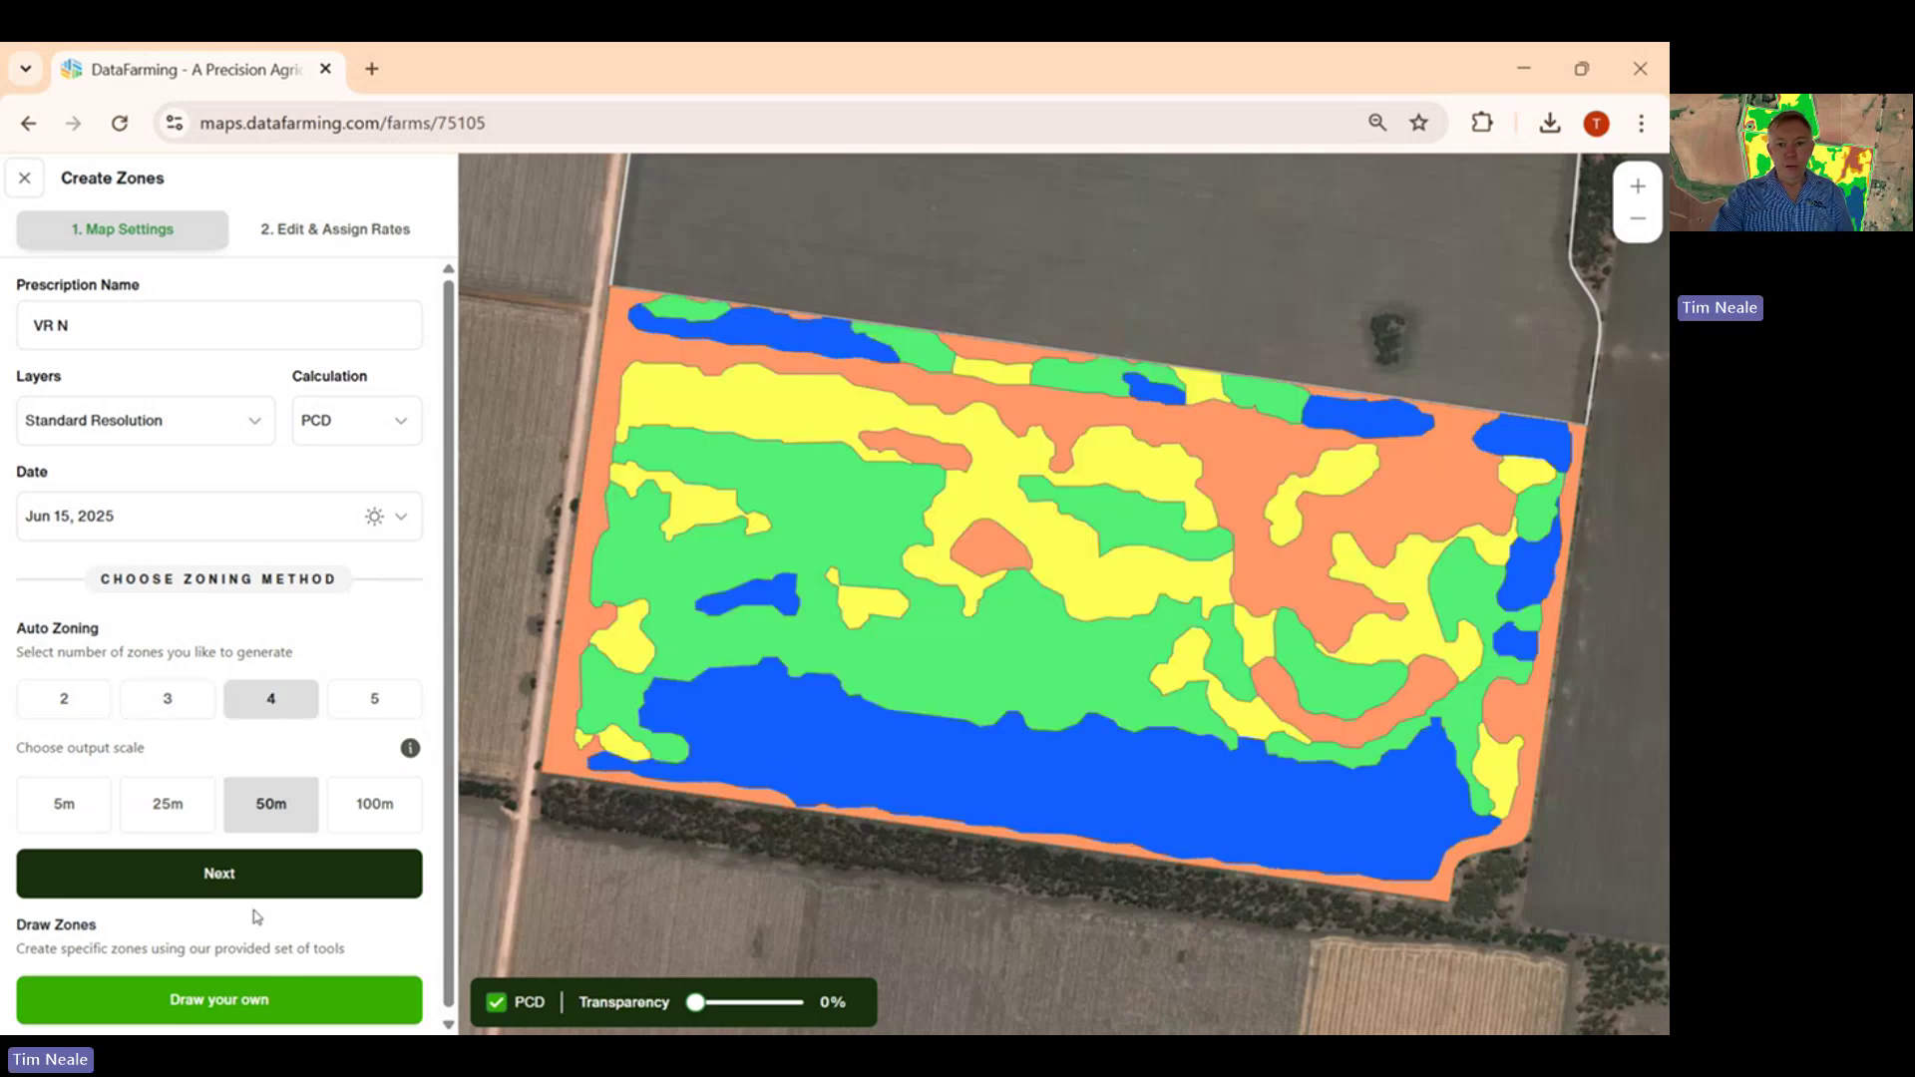
- Continue to rate assignment and set the rates to 120 for Zone 1 and 100 for Zone 2
click(261, 893)
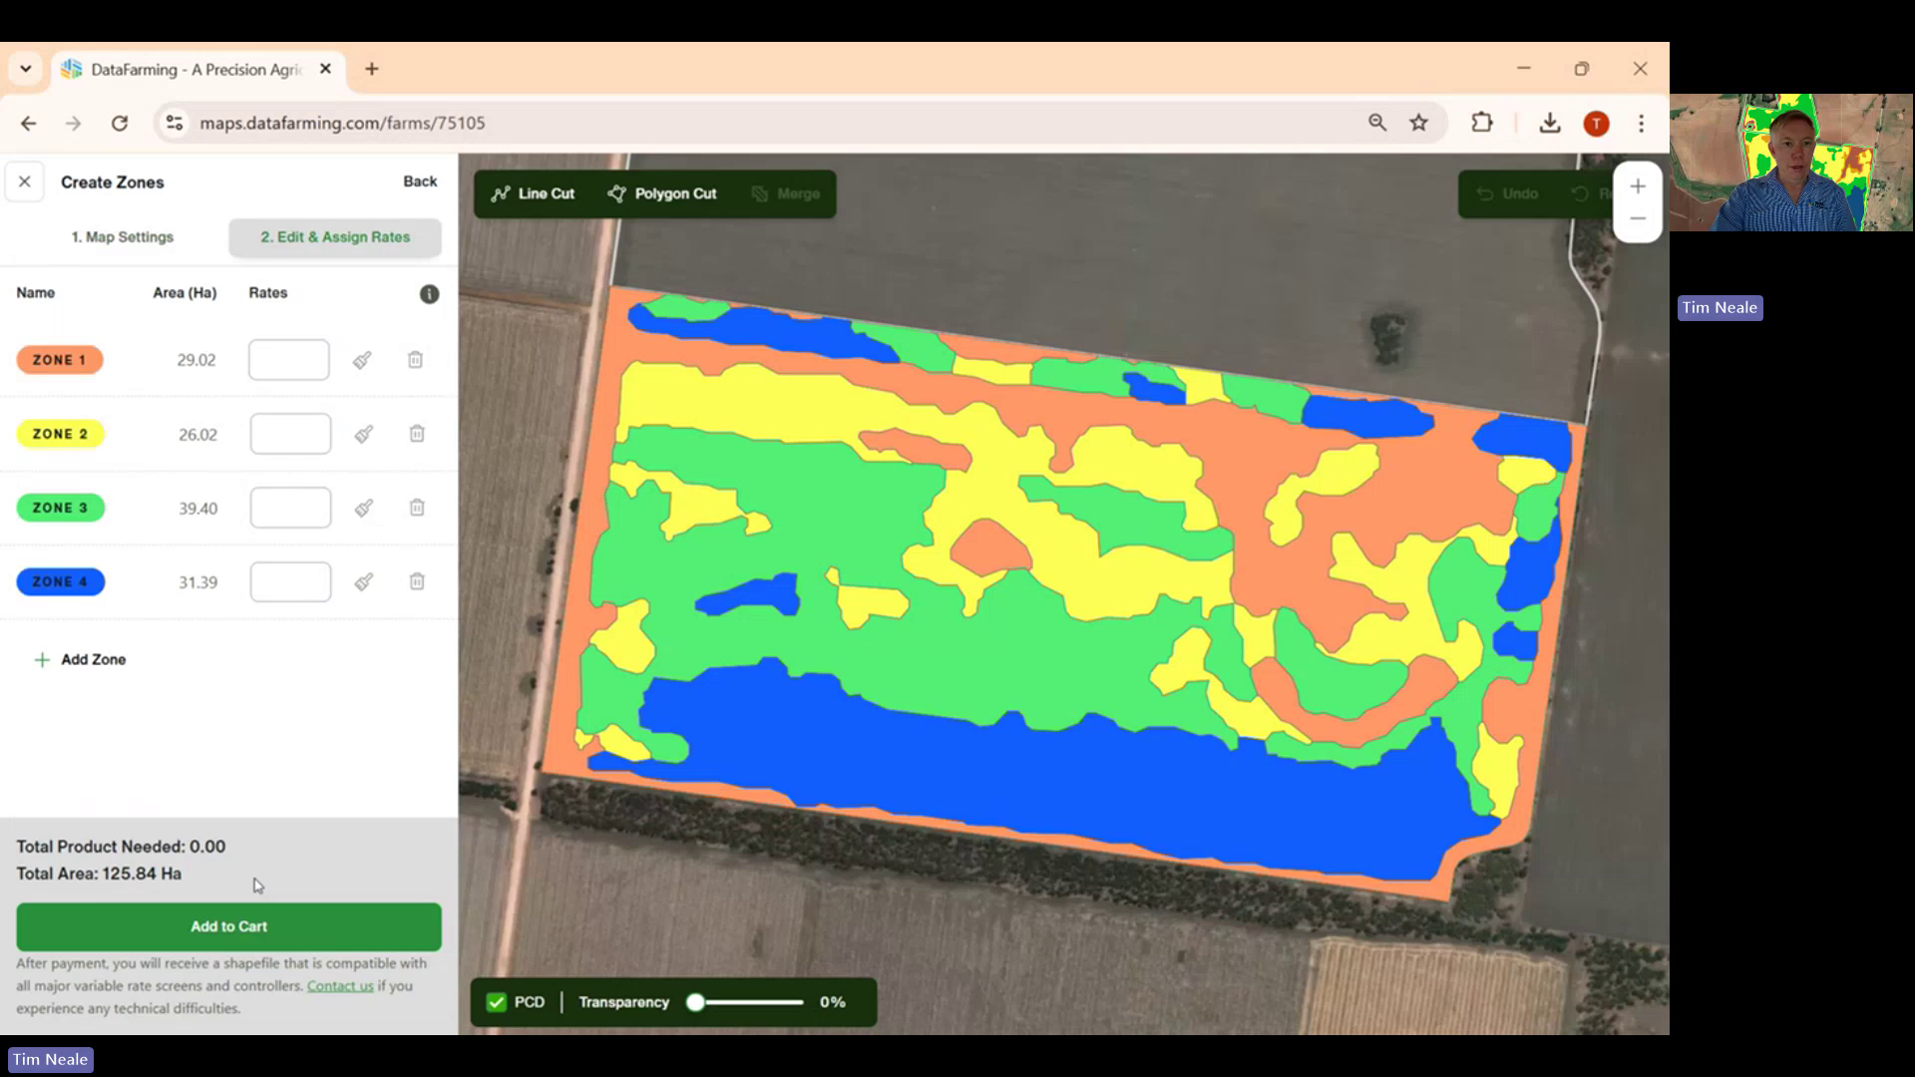
click(299, 357)
text(12)
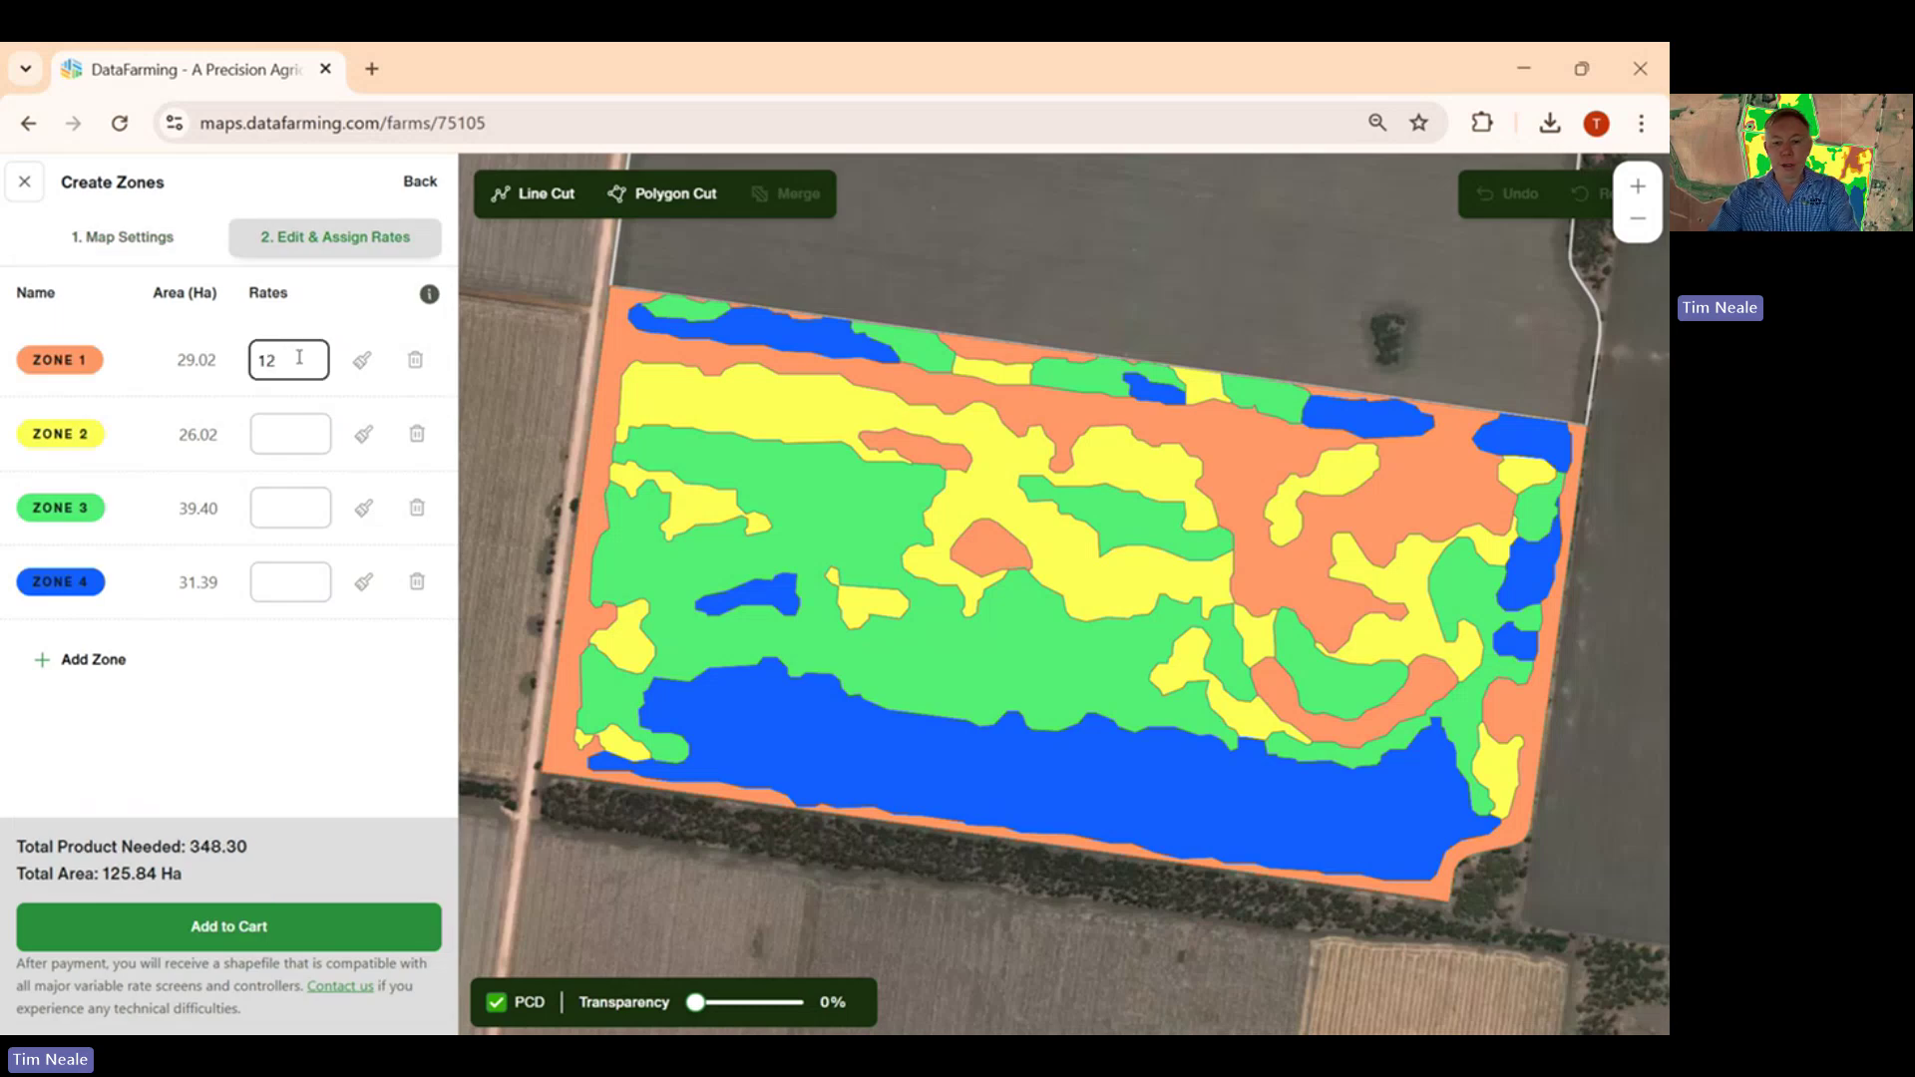
text(0)
click(270, 437)
text(1)
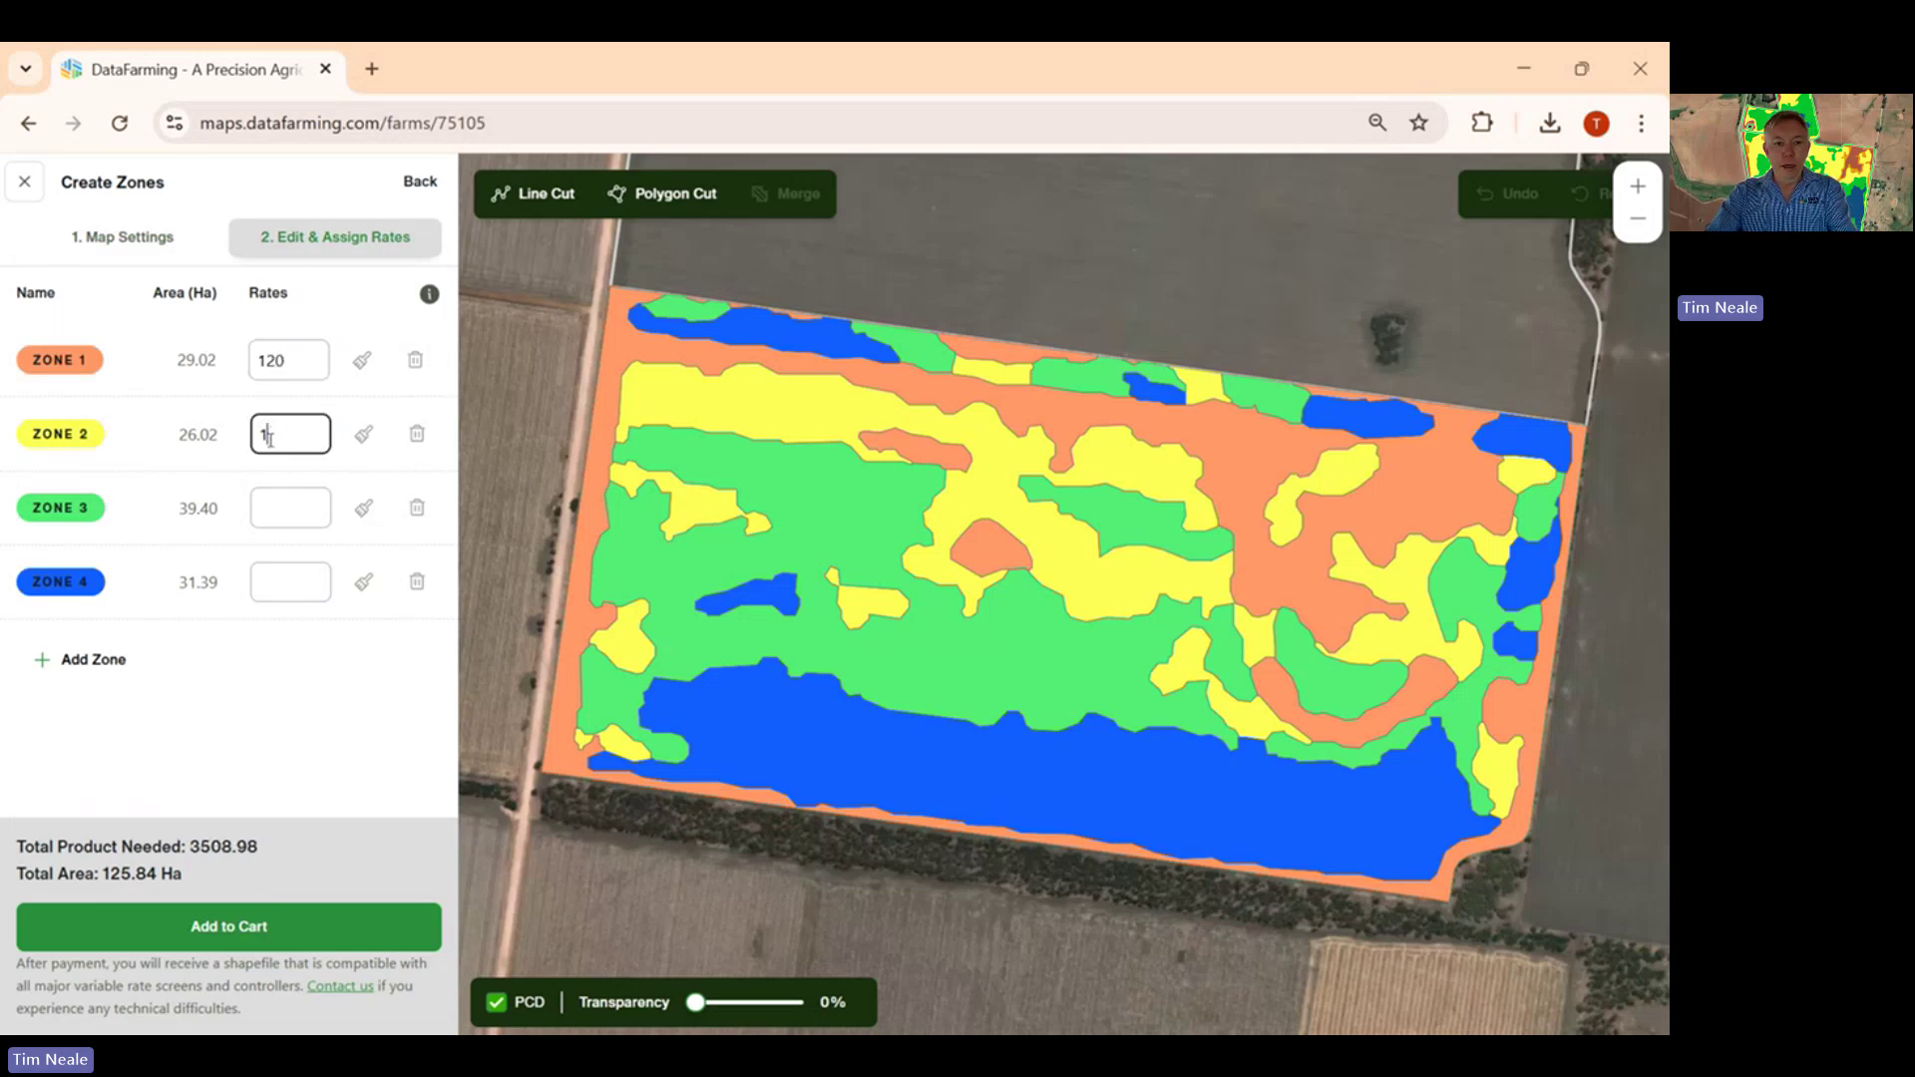
text(00)
click(267, 506)
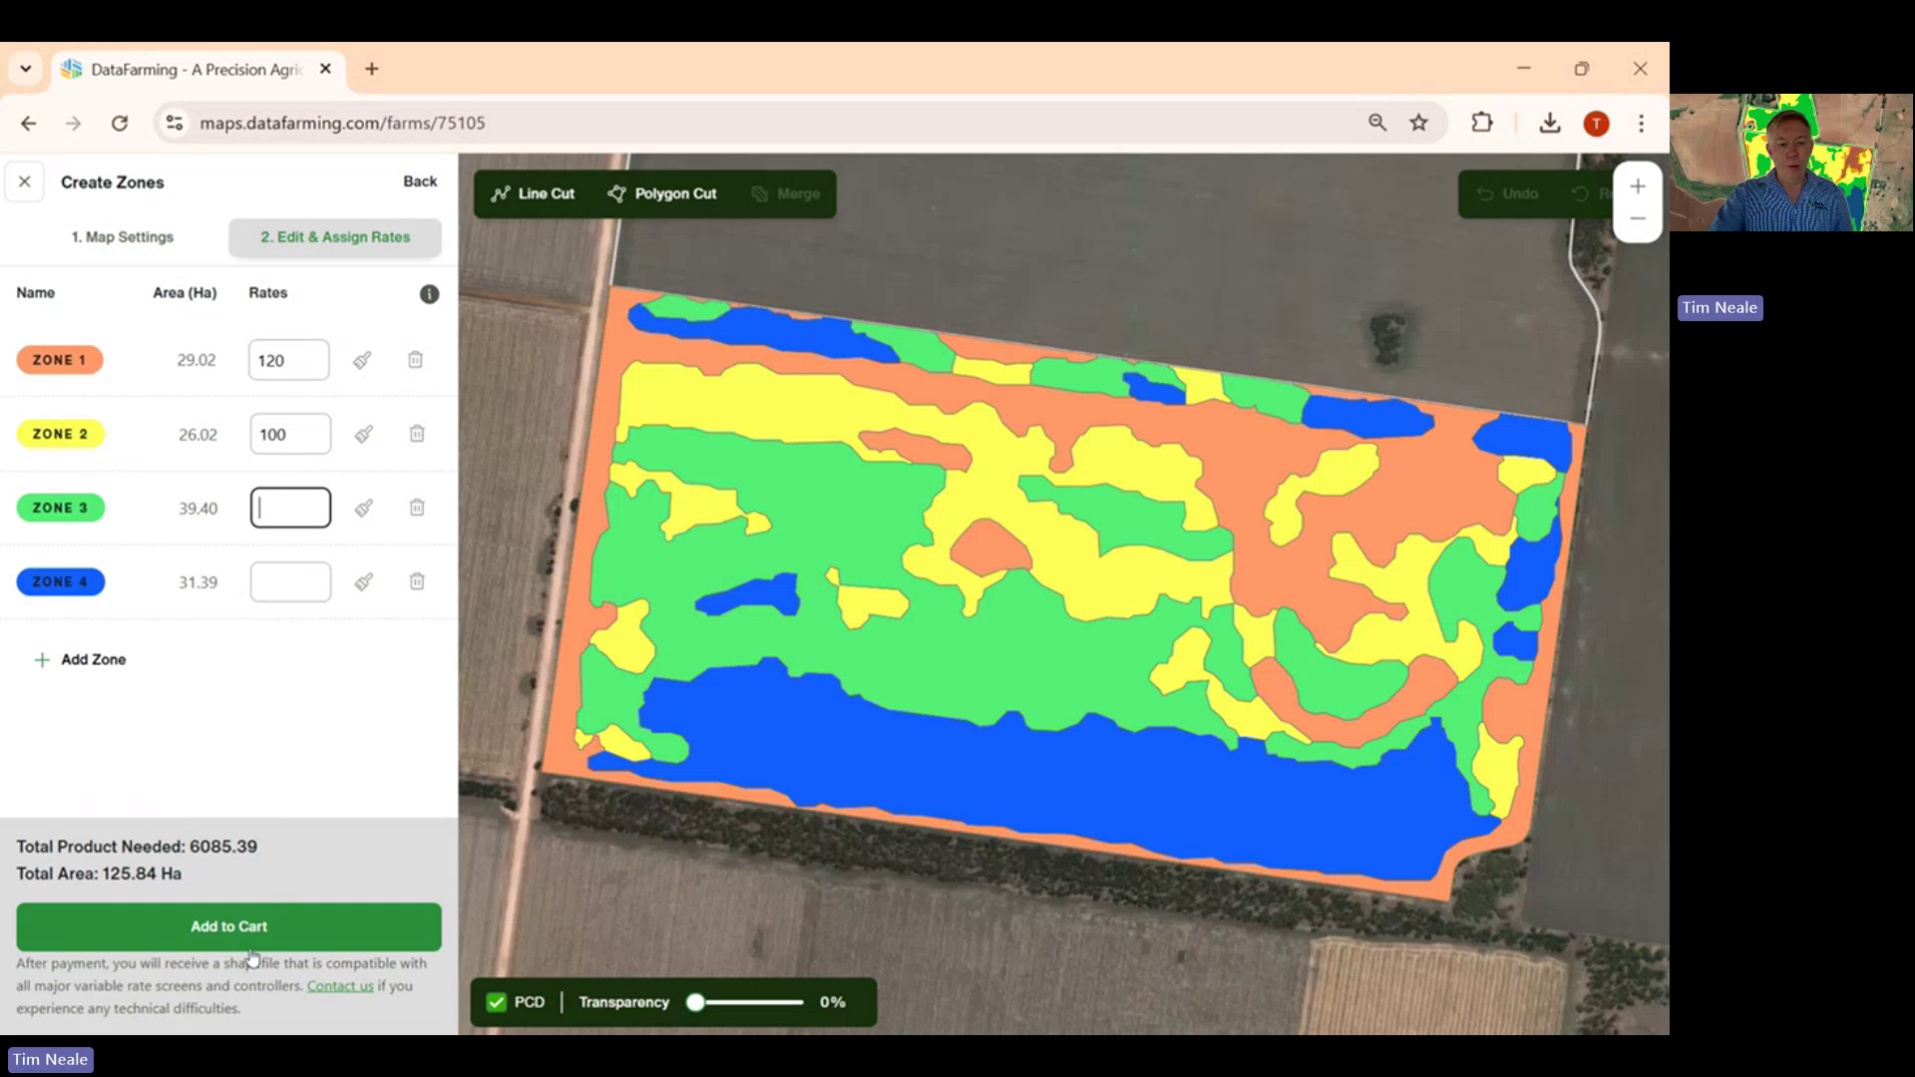